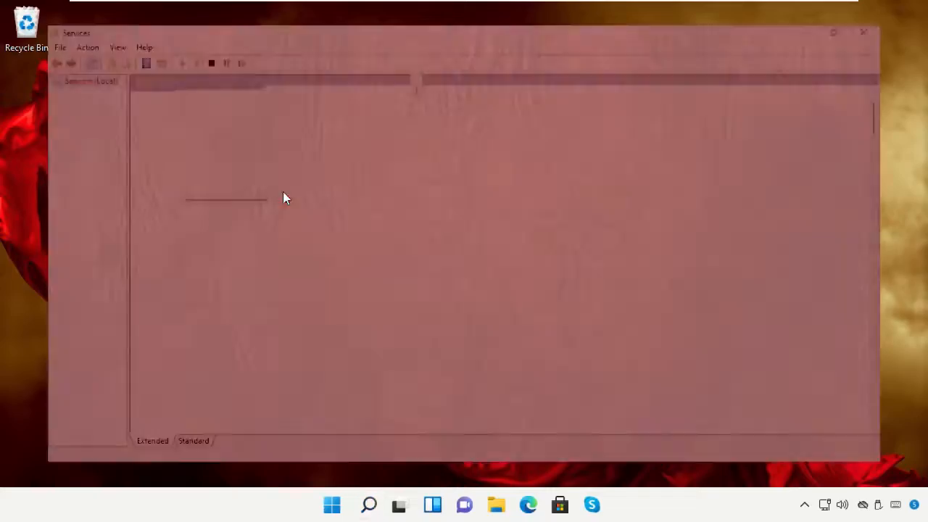
Locate the Performance Logs & Alerts service in the services list and open its properties.
key(p)
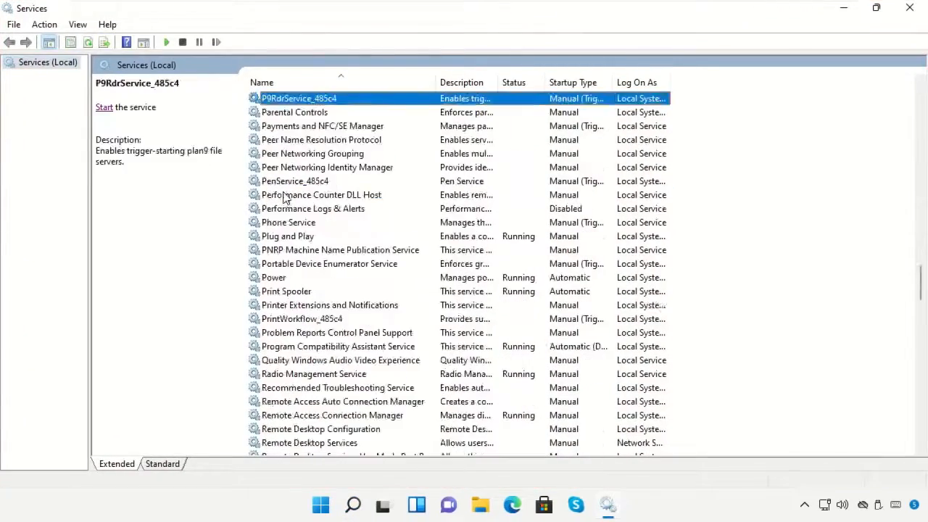
scroll(285, 197, down, 4)
click(876, 9)
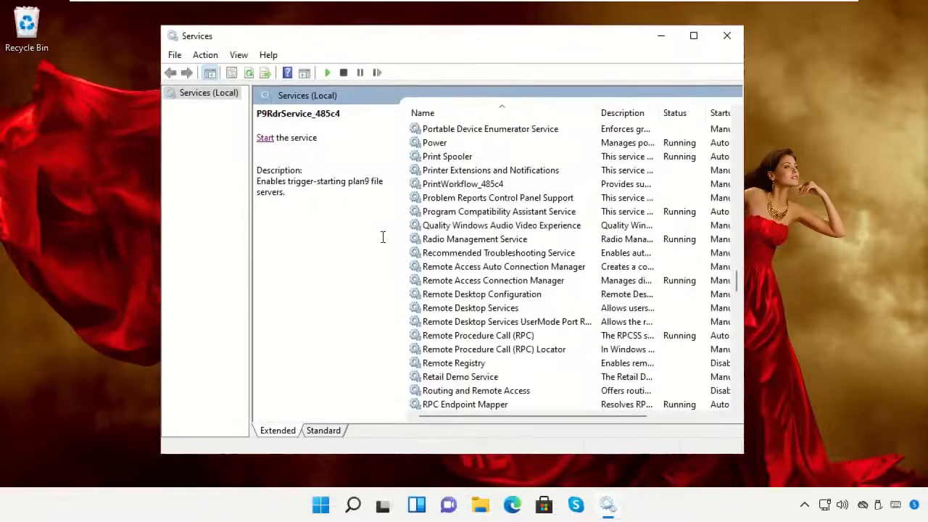
scroll(469, 241, down, 7)
scroll(470, 241, up, 11)
scroll(470, 241, down, 7)
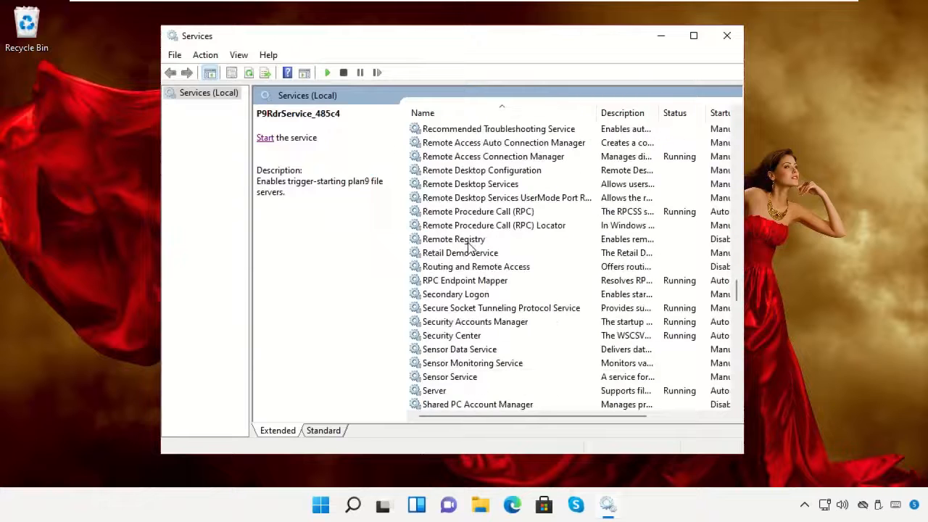
scroll(470, 249, up, 2)
scroll(470, 248, up, 4)
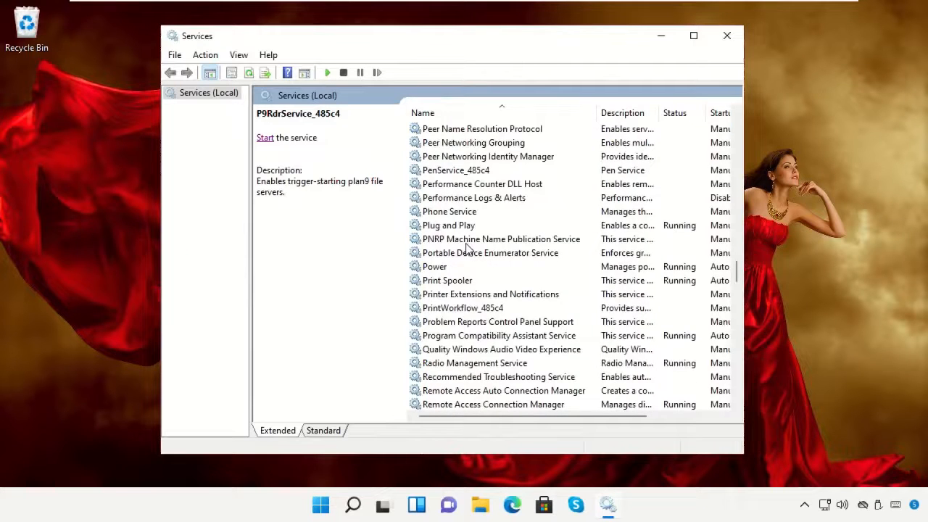
scroll(467, 248, up, 2)
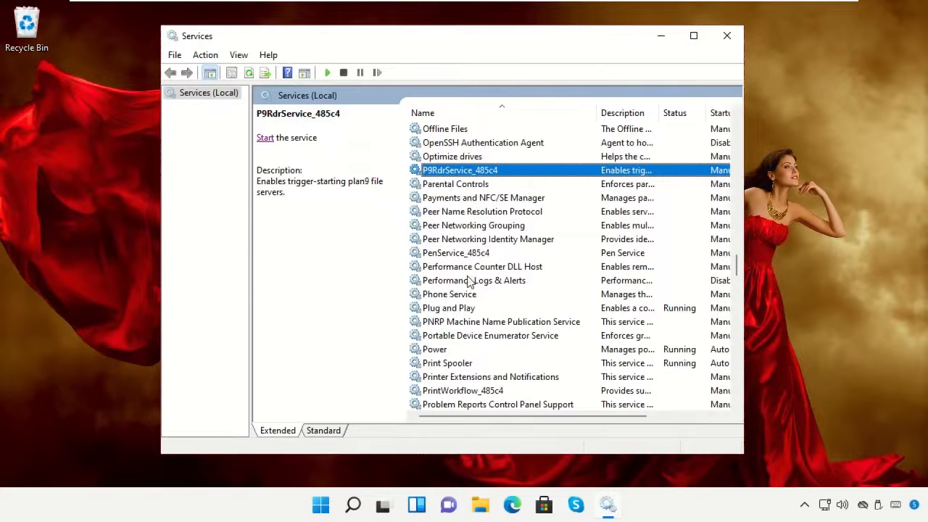
click(470, 281)
right_click(469, 282)
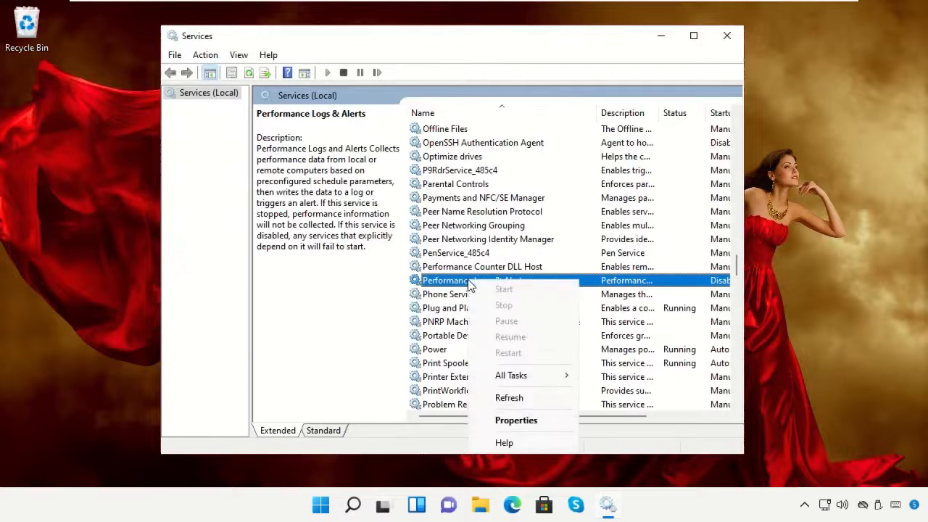
click(509, 420)
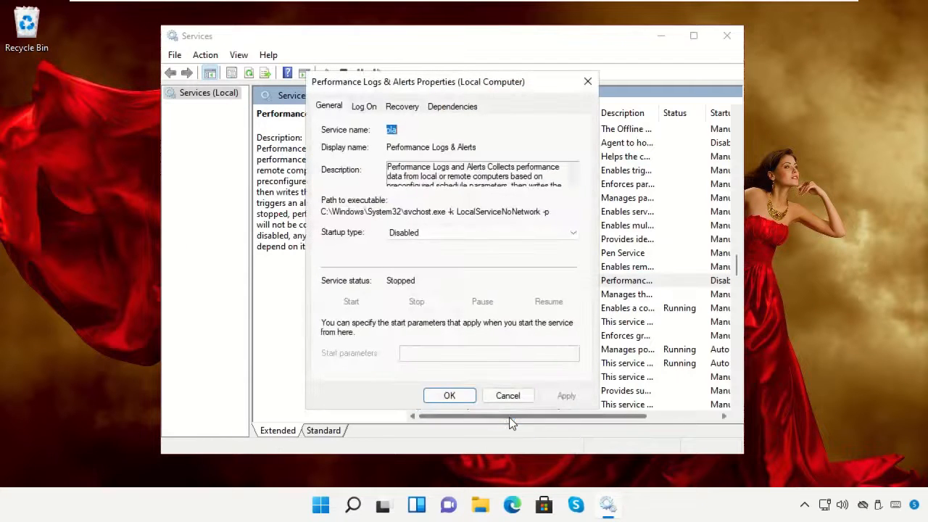
Set the Performance Logs & Alerts startup type to Automatic, start the service and close the Services window.
click(464, 236)
click(462, 258)
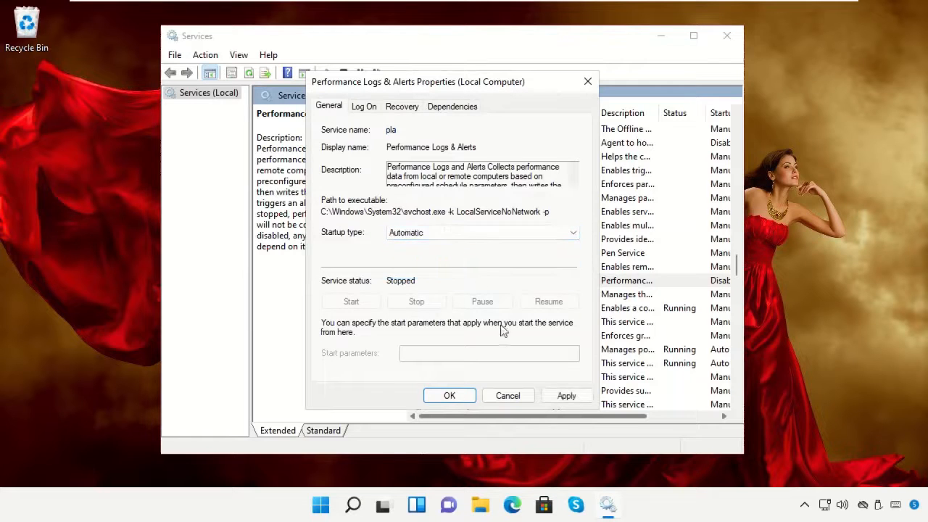
click(558, 394)
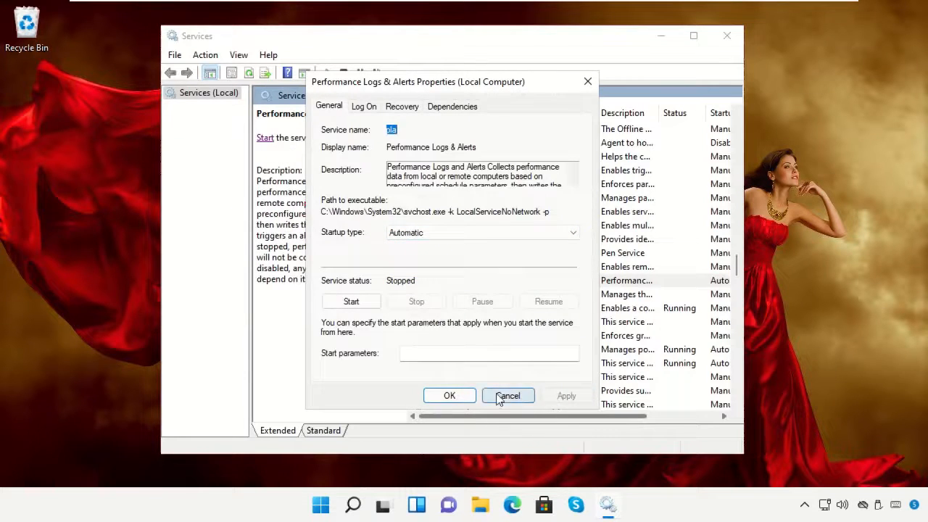
click(450, 396)
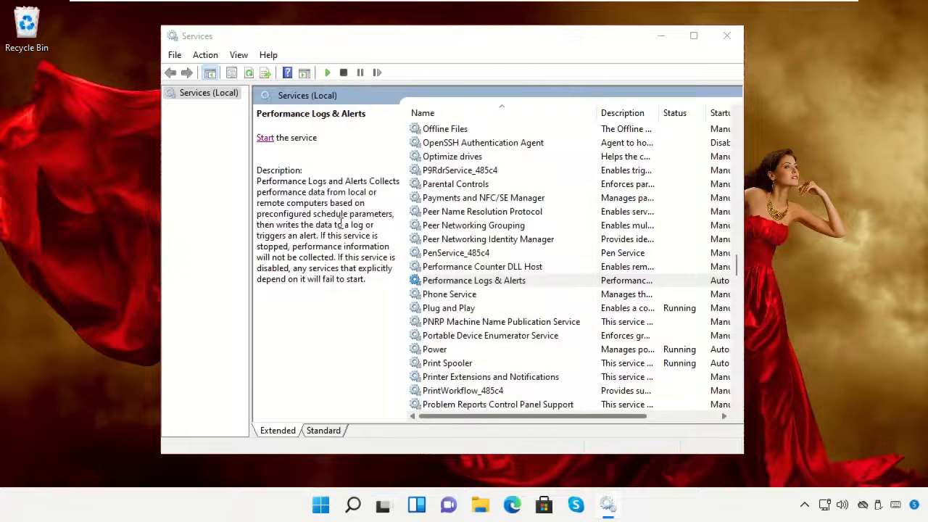
click(266, 142)
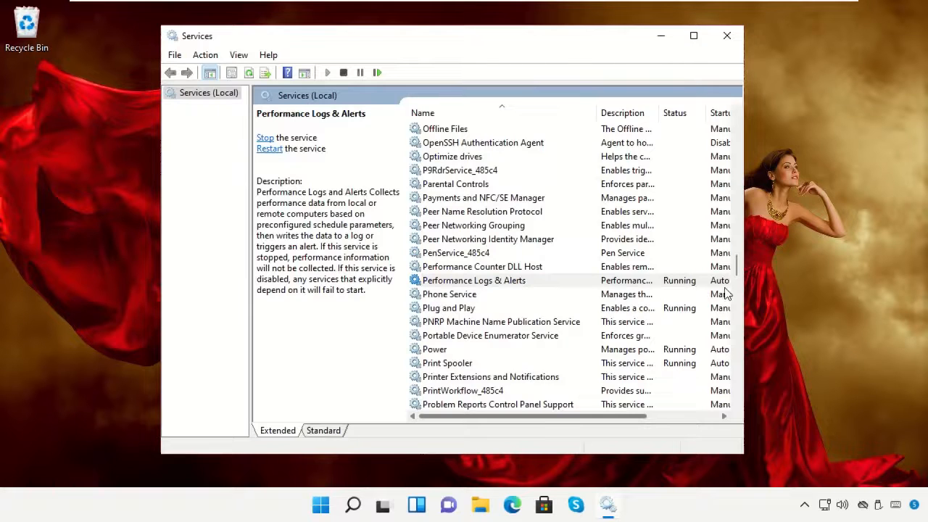
click(726, 35)
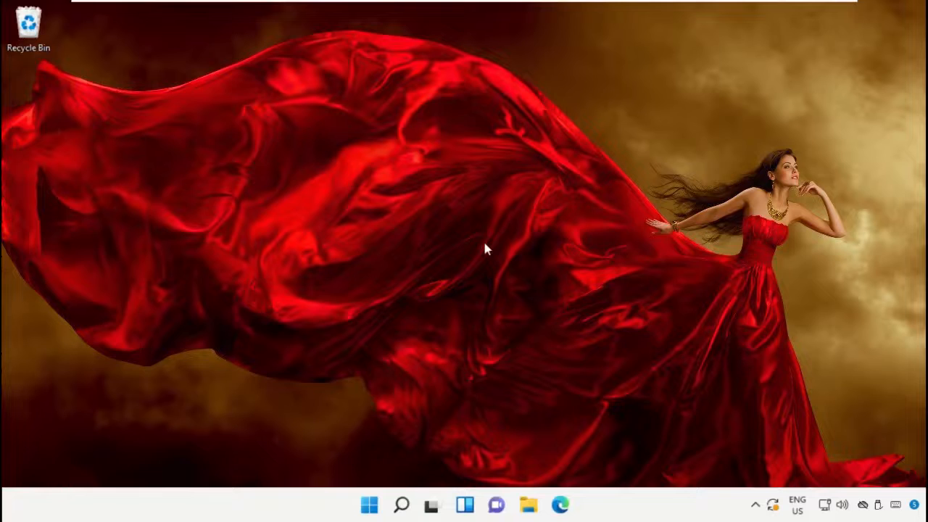
Open File Explorer and check which content type the Downloads folder is optimized for in its properties.
click(528, 505)
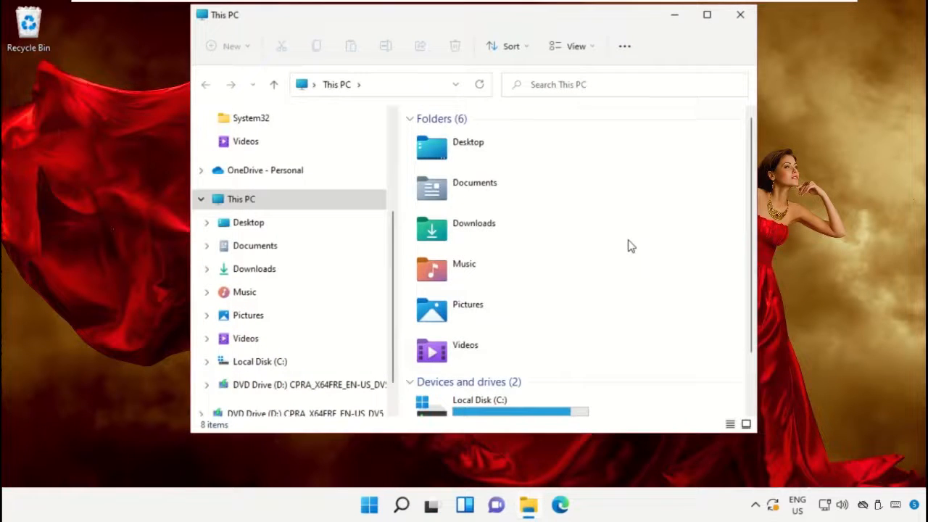
right_click(462, 228)
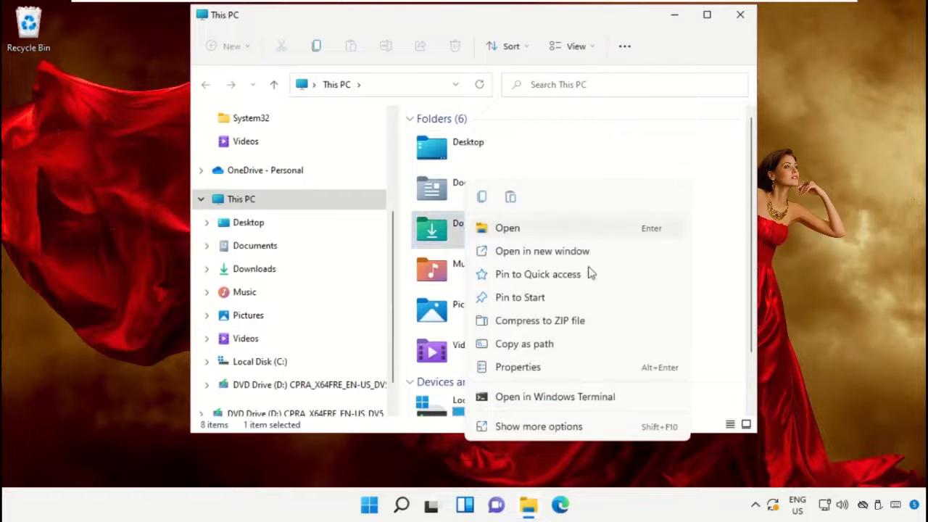
click(559, 368)
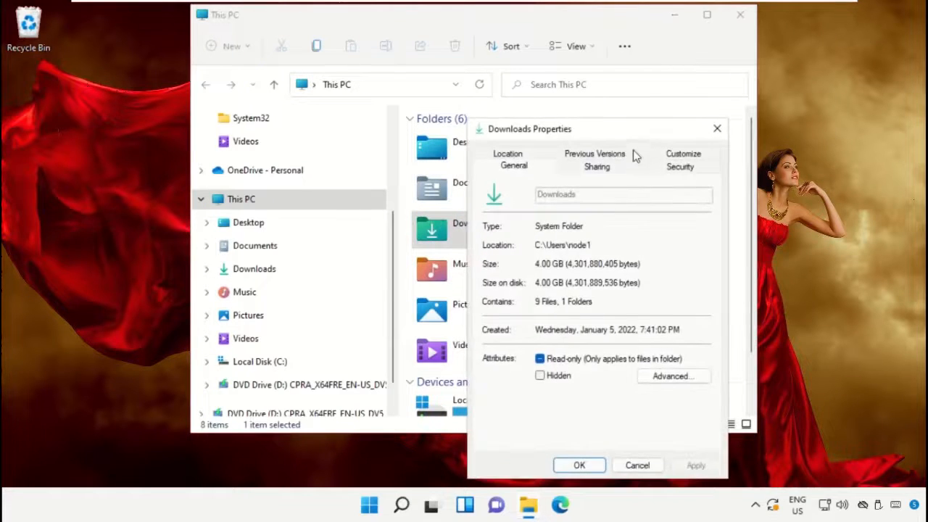
drag(631, 126, 297, 29)
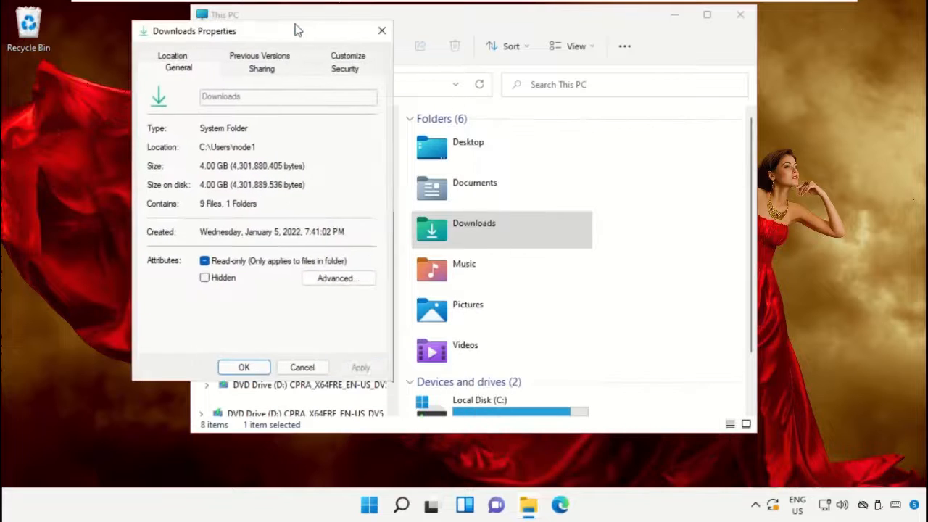
click(345, 61)
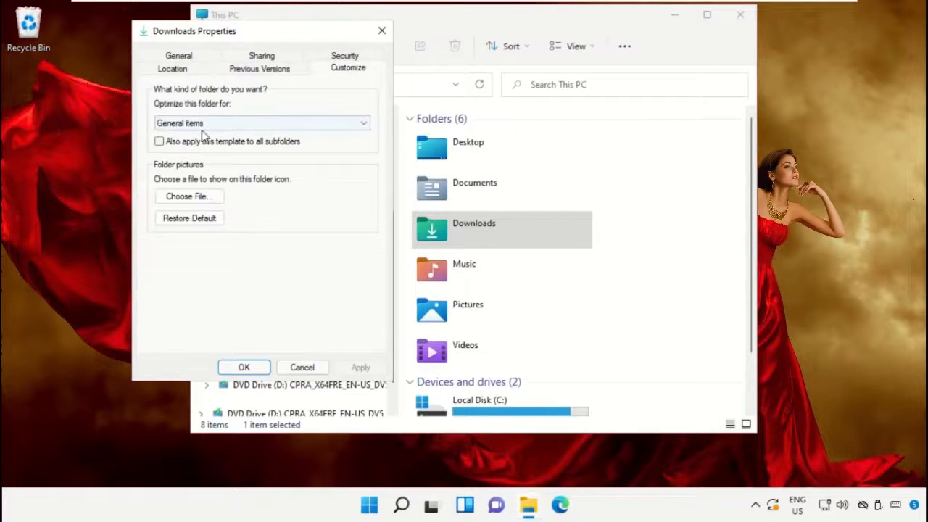
click(315, 367)
Check which content type the Music folder is optimized for in its properties, without changing it.
click(448, 274)
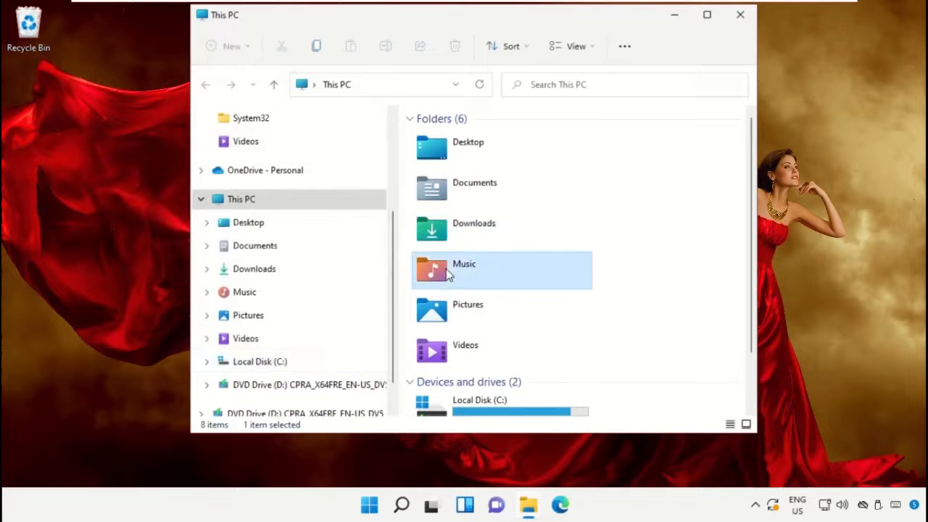
right_click(448, 274)
click(560, 367)
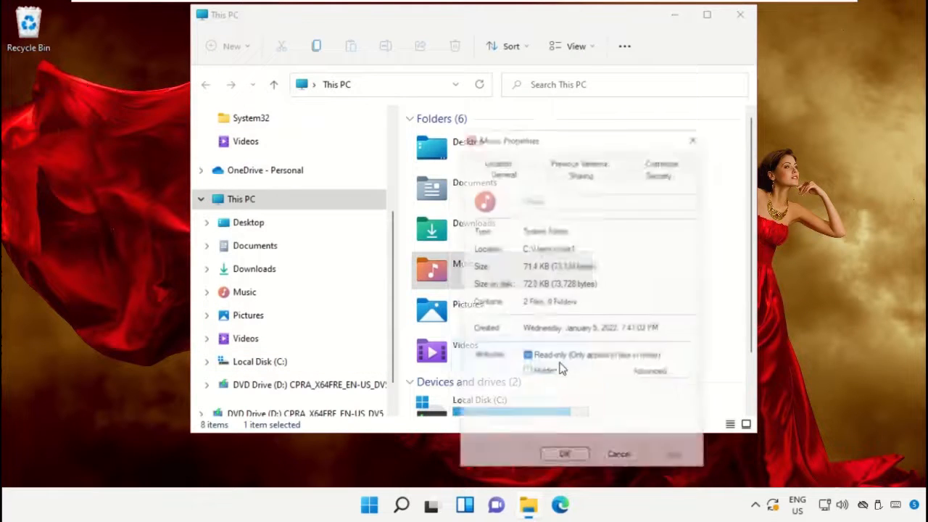
drag(510, 132, 180, 35)
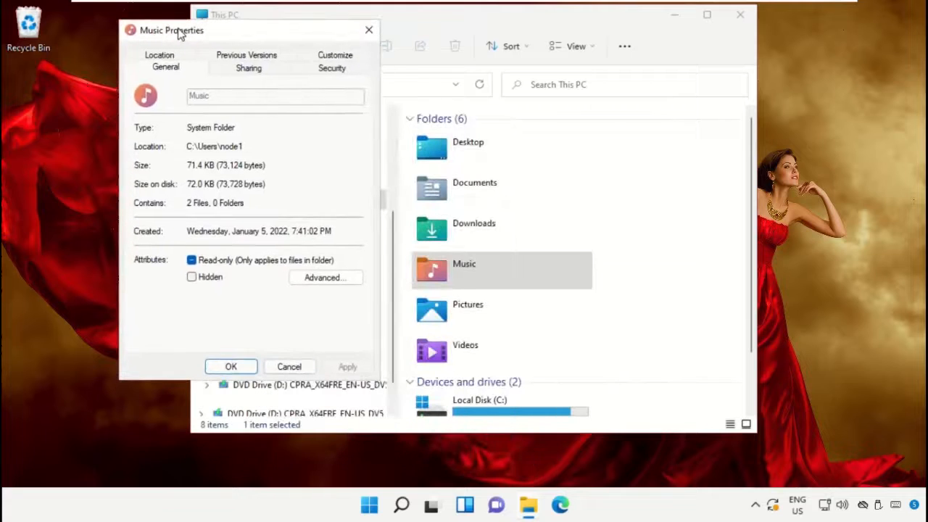
click(338, 57)
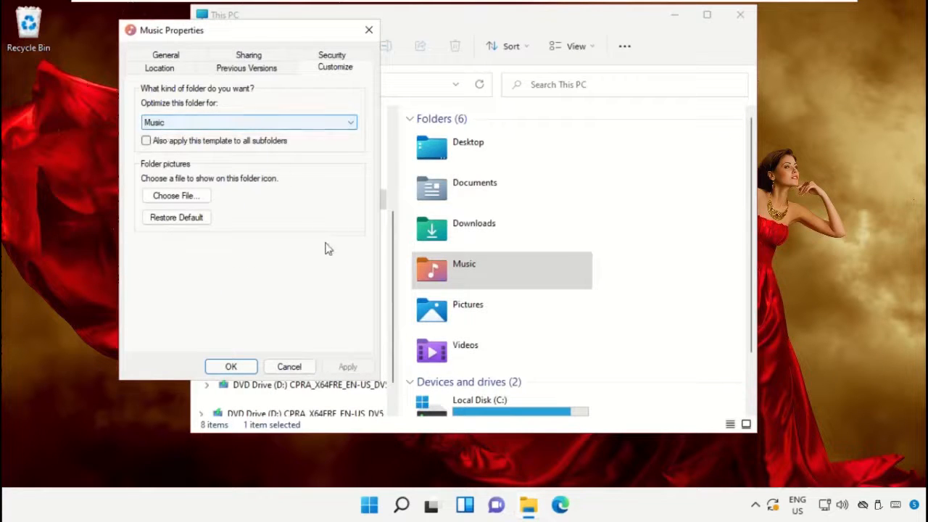
click(288, 367)
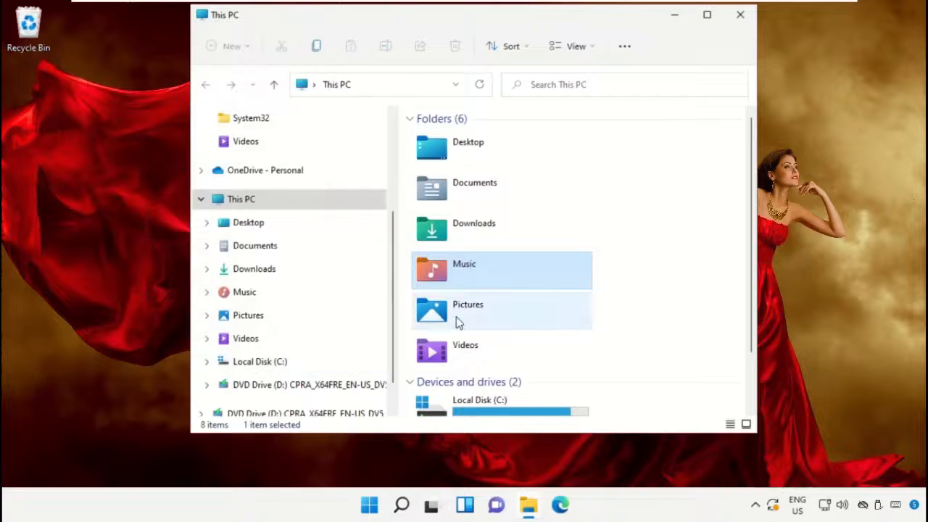
Check which content type the Pictures folder is optimized for in its properties, without changing it.
right_click(463, 321)
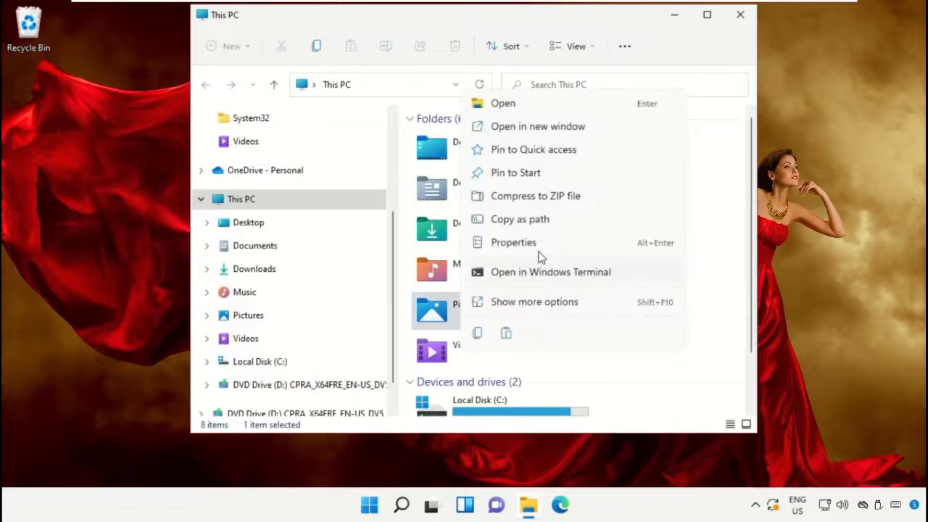
click(538, 244)
drag(553, 138, 202, 36)
click(320, 60)
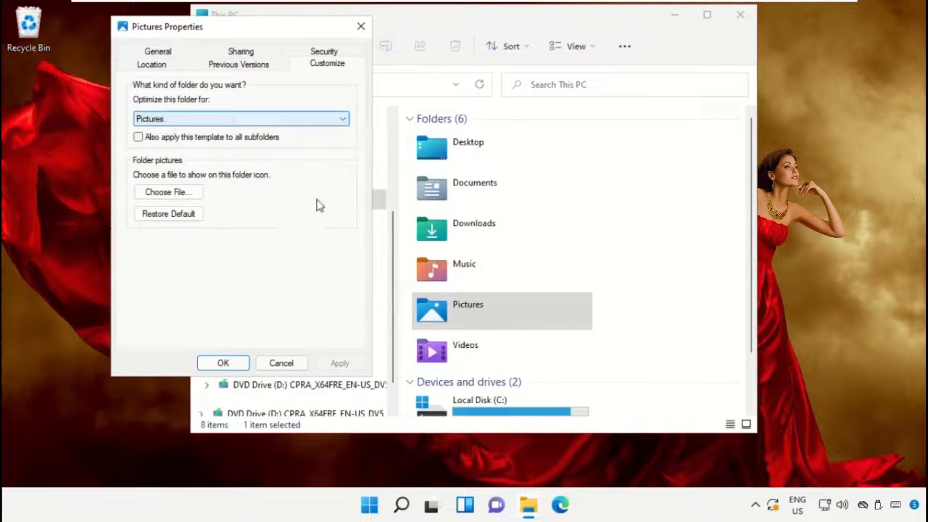
click(299, 362)
Check which content type the Videos folder is optimized for in its properties, without changing it.
click(476, 352)
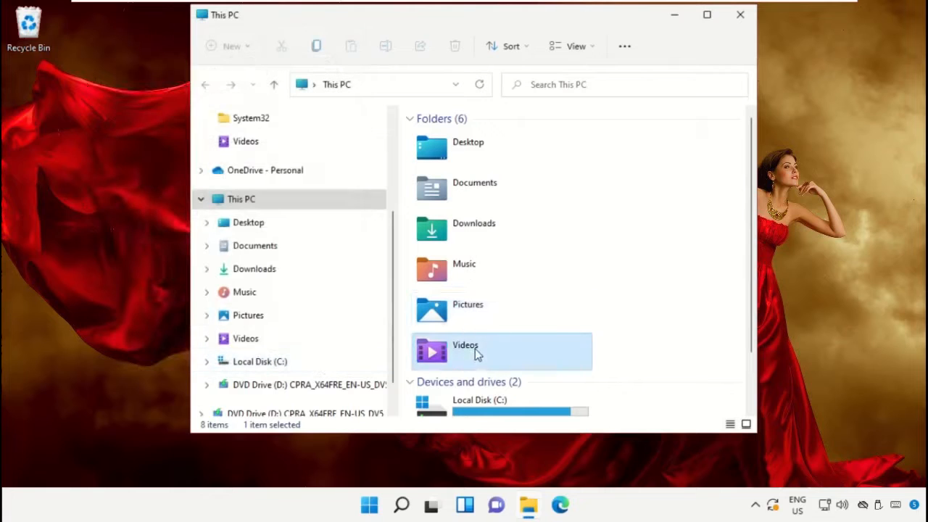
right_click(476, 352)
click(569, 275)
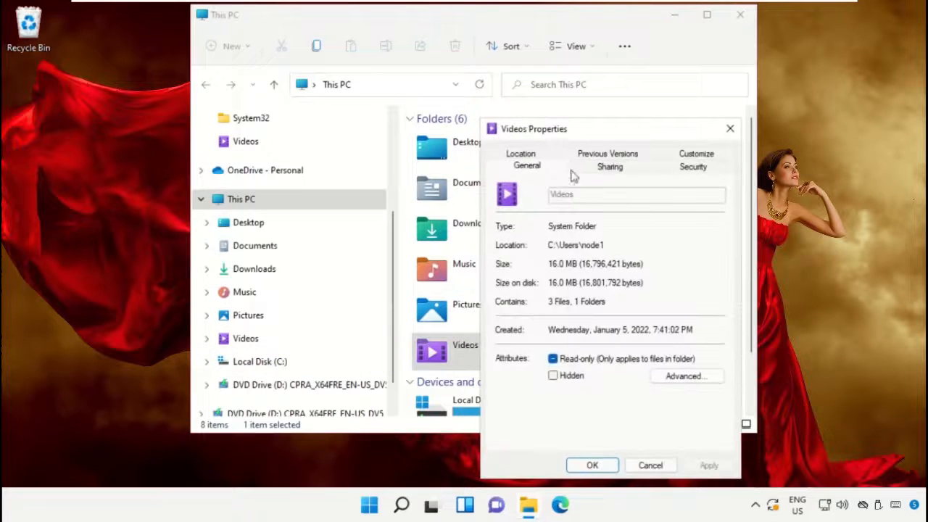
drag(600, 132, 271, 33)
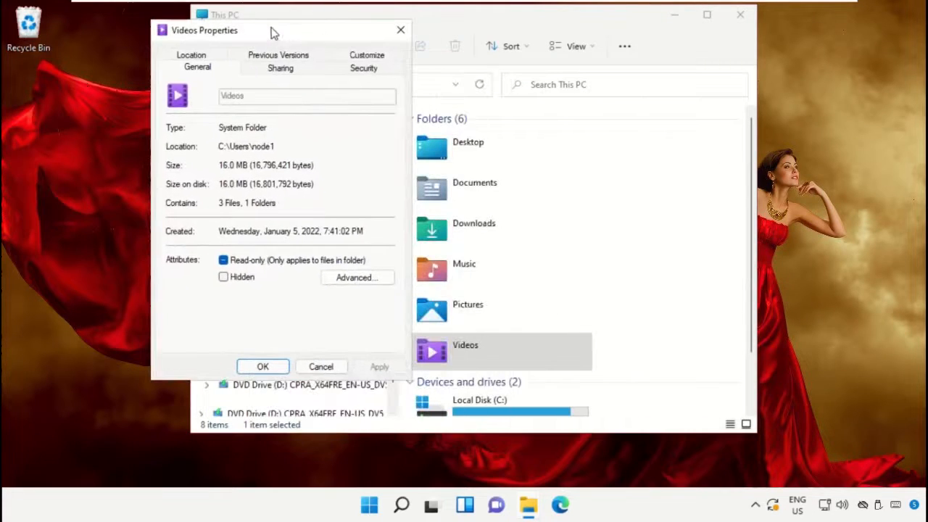
click(362, 56)
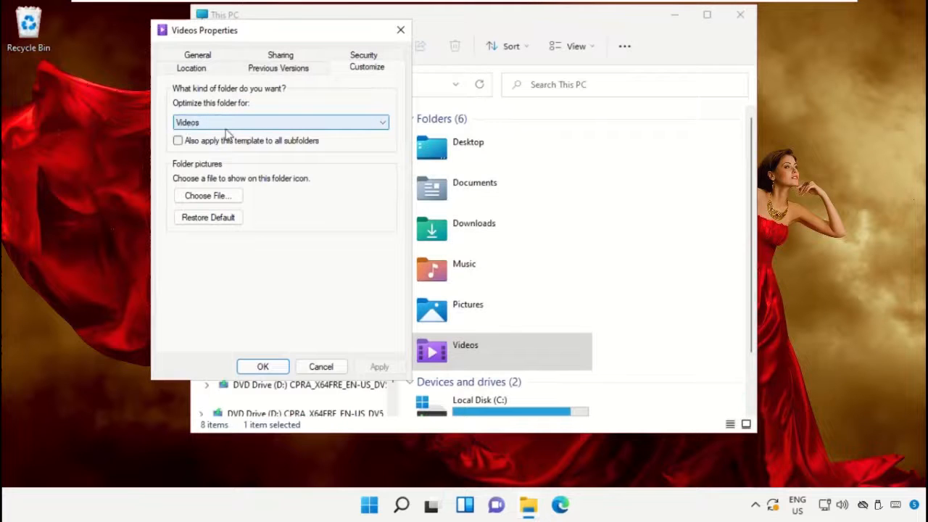
click(335, 366)
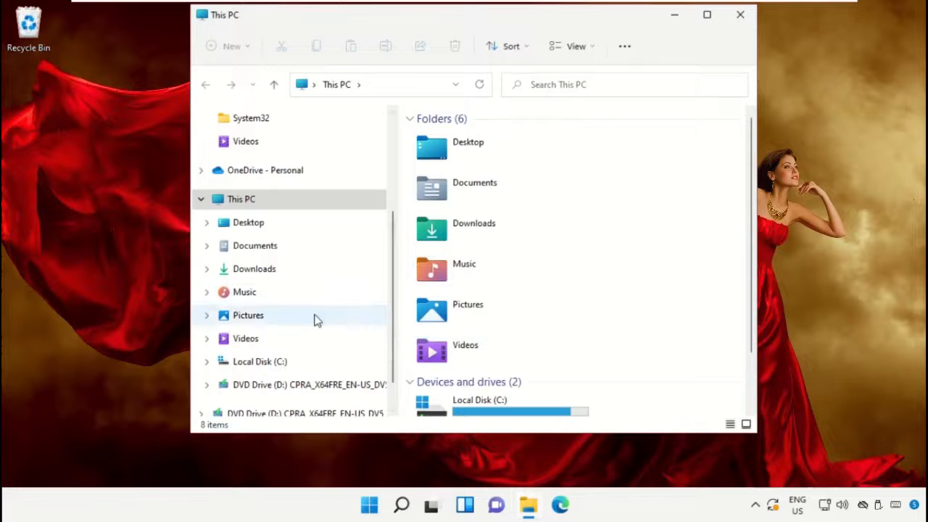
Copy the files image (1) through image (8) from the Documents folder and minimize the File Explorer window.
click(315, 319)
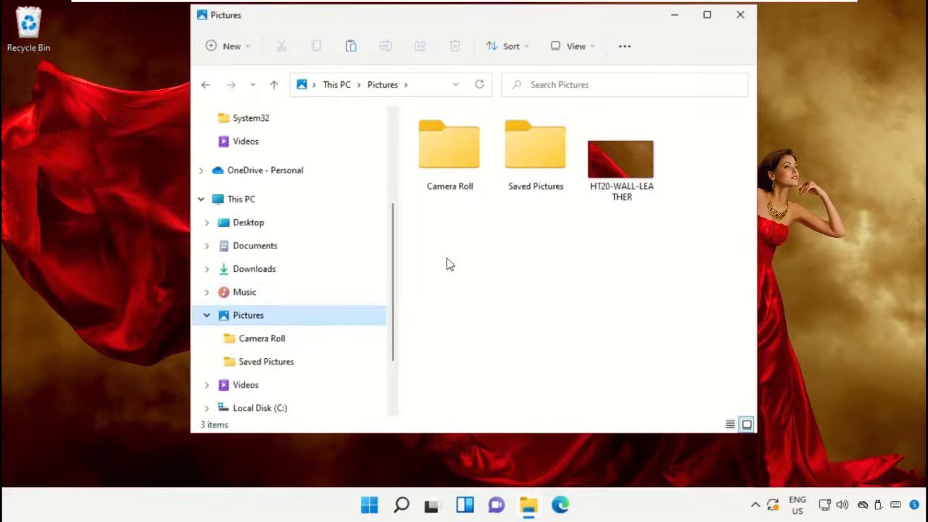
click(243, 246)
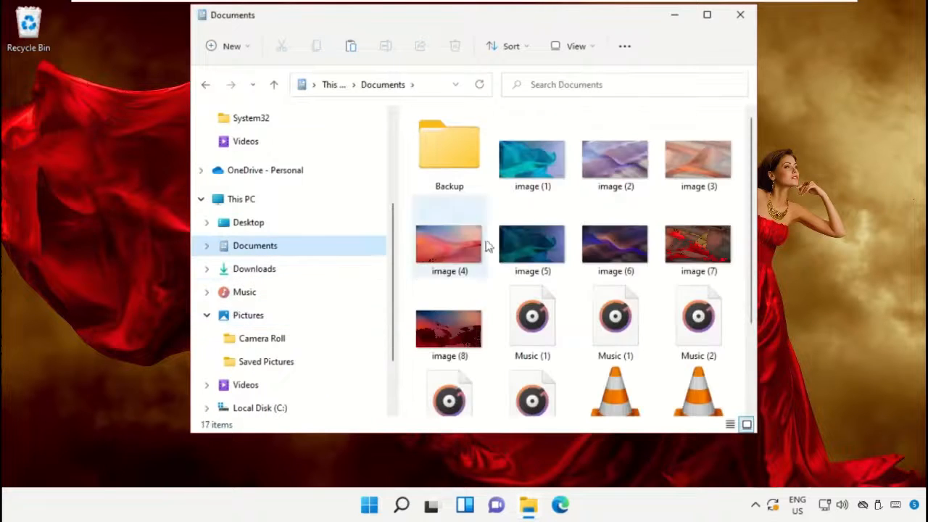
click(534, 187)
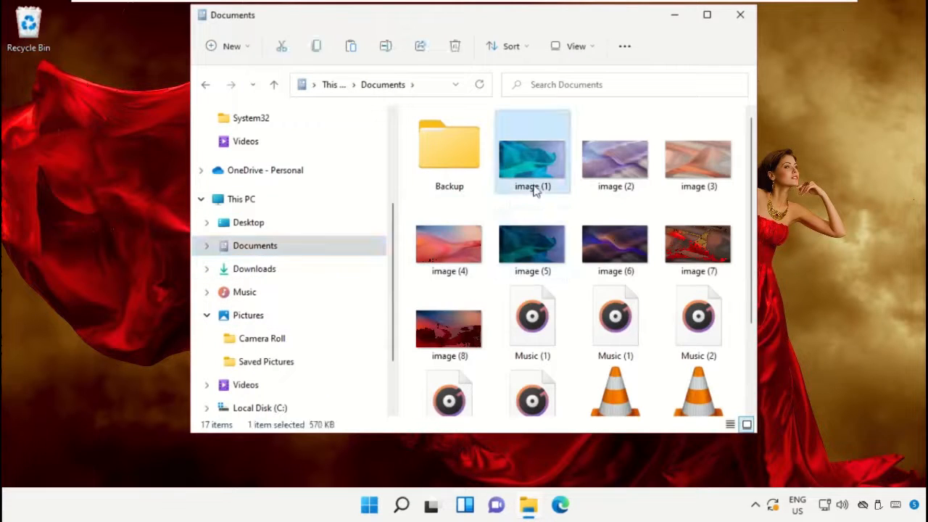
shift+click(471, 328)
right_click(471, 327)
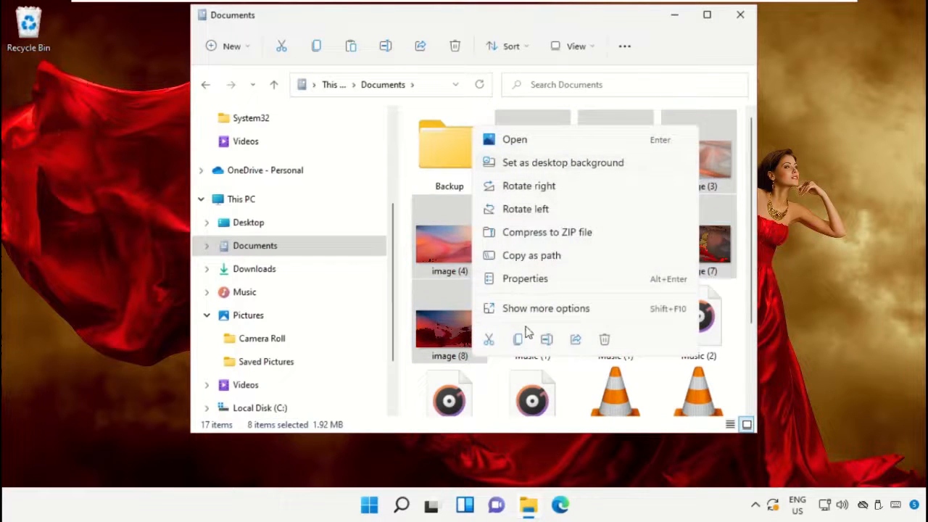
click(543, 308)
click(577, 403)
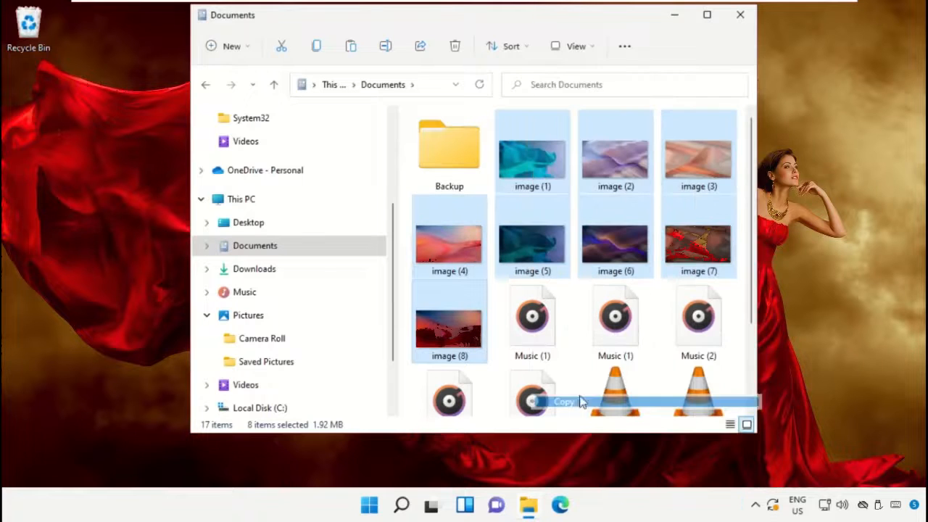
click(673, 16)
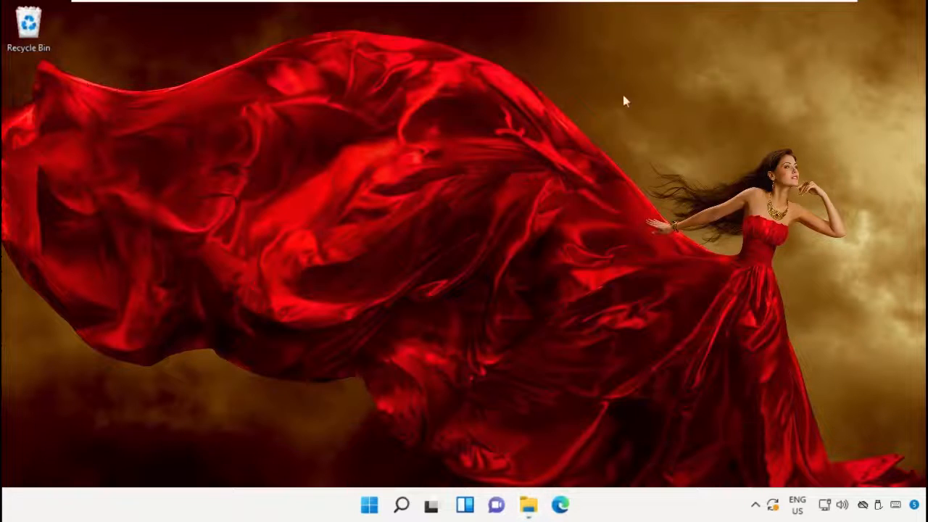
Create a new folder named Images on the desktop.
right_click(476, 164)
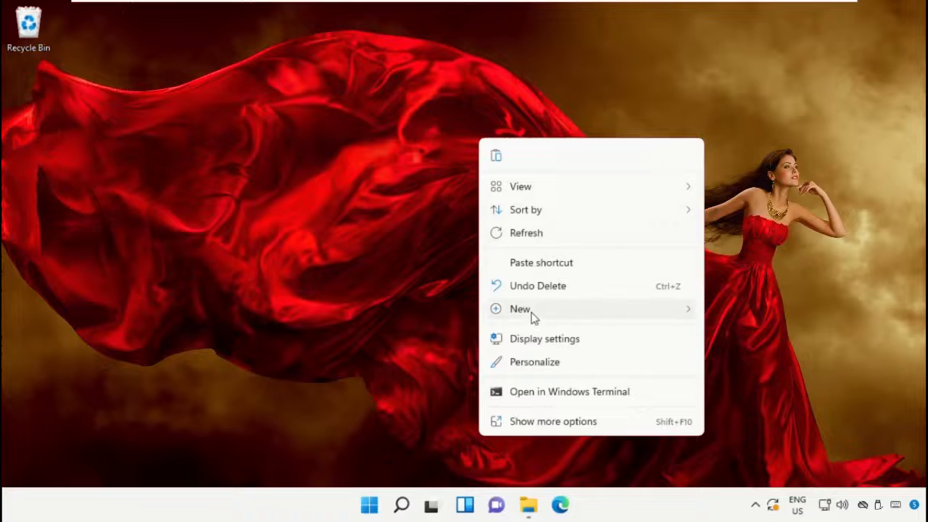
mouse_move(532, 316)
click(732, 52)
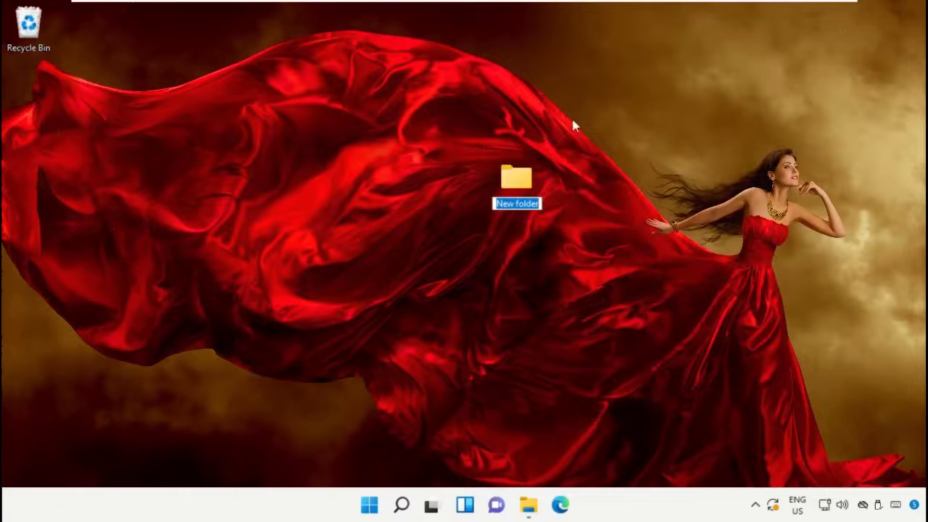
text(Images)
key(Return)
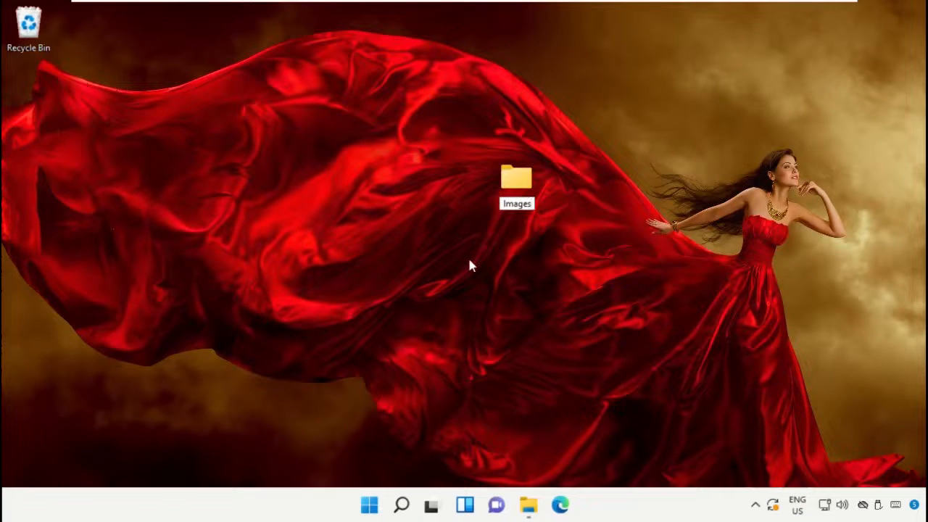
click(466, 256)
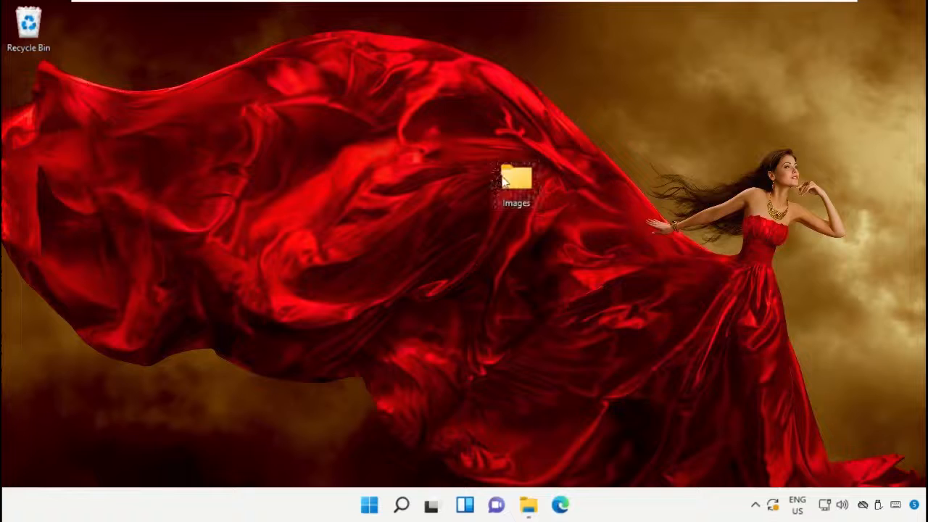
Paste the copied image files into the Images folder on the desktop and close its window.
double_click(510, 185)
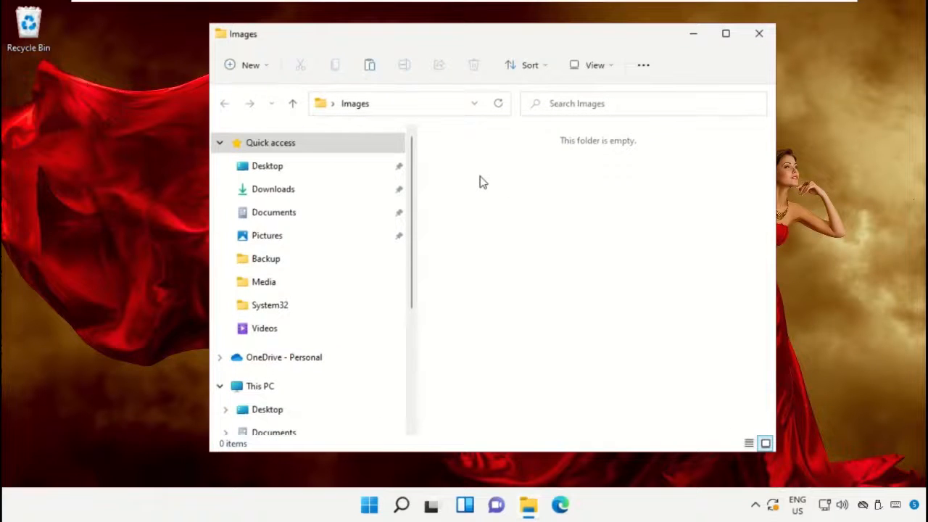
right_click(482, 179)
click(533, 405)
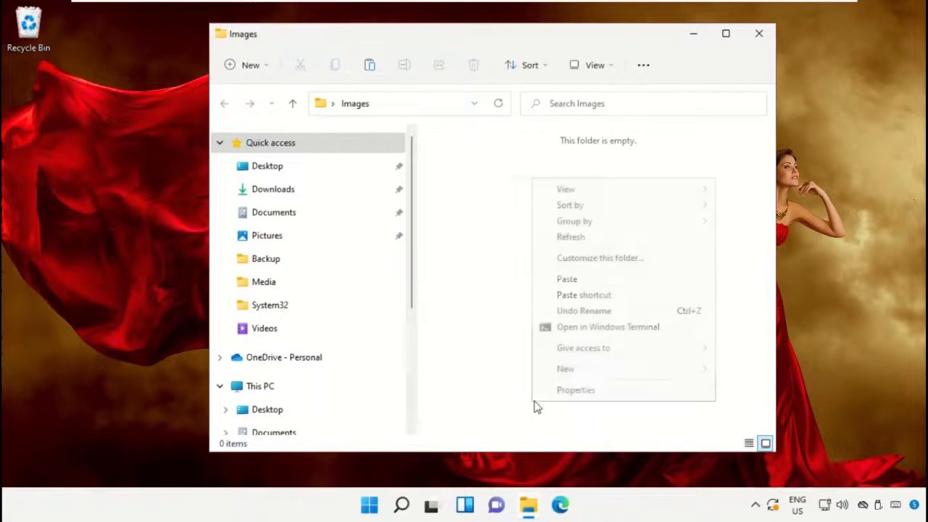
click(573, 276)
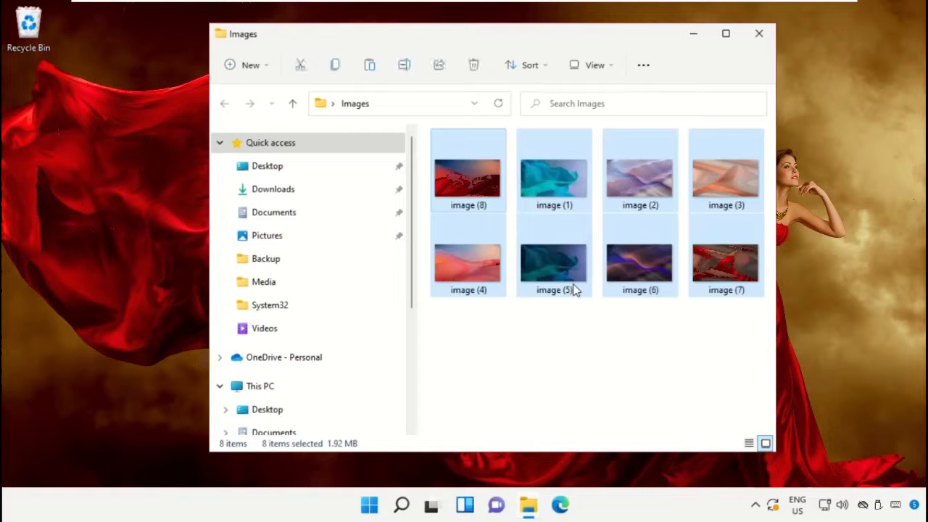
click(580, 355)
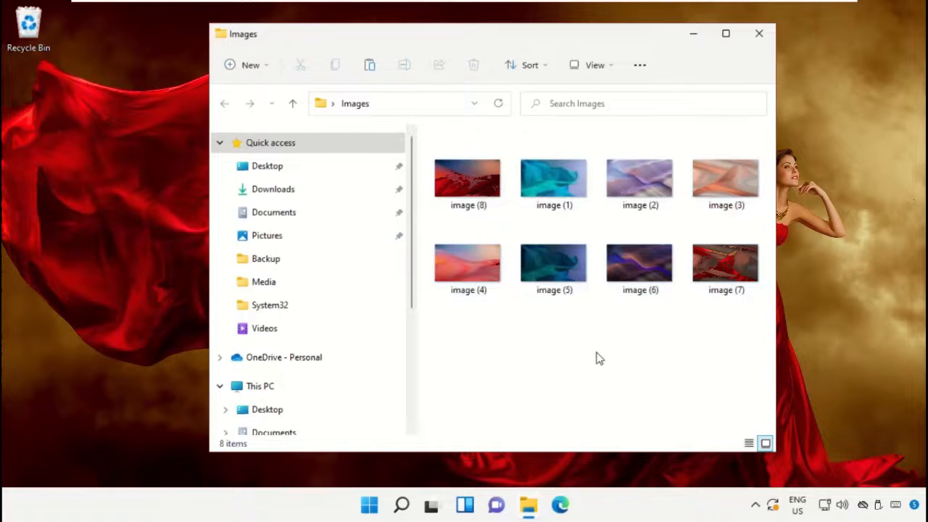
click(759, 33)
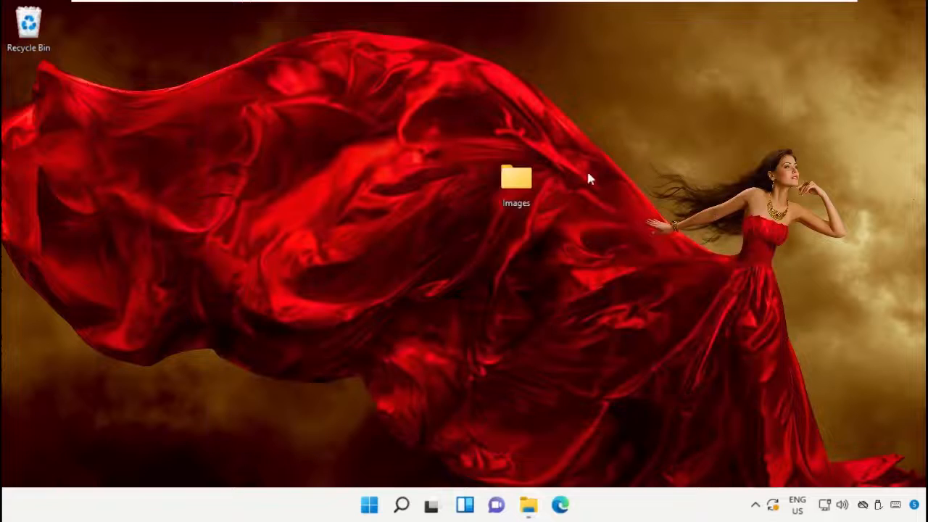
Check which content type the desktop Images folder is optimized for in its properties, without changing it.
right_click(522, 181)
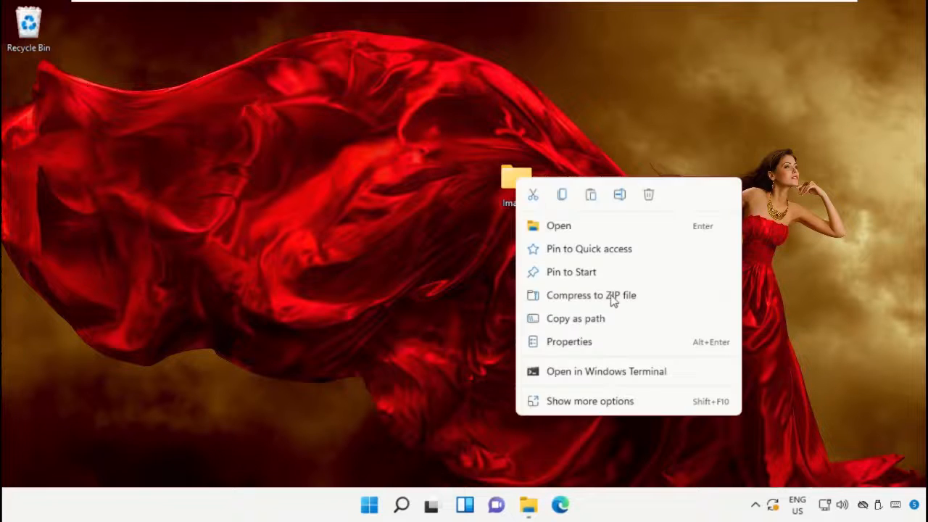
click(598, 336)
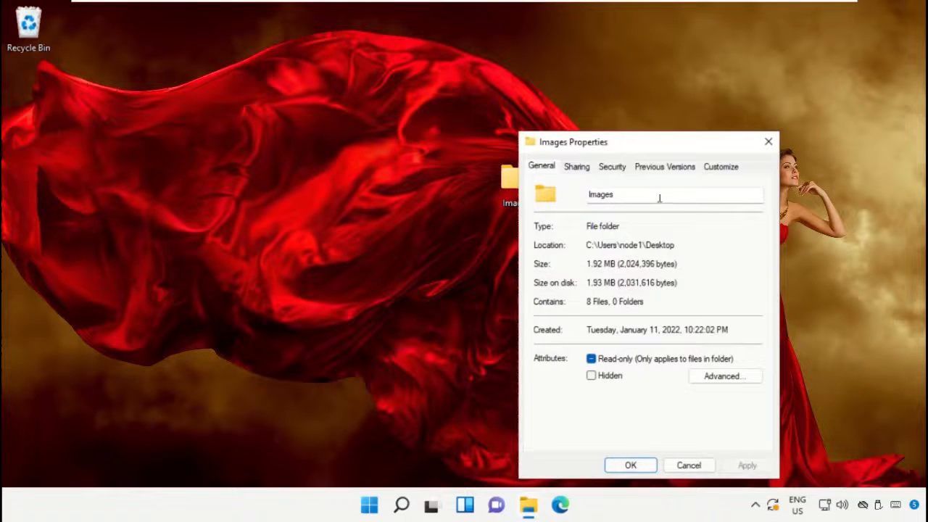
drag(667, 142, 351, 52)
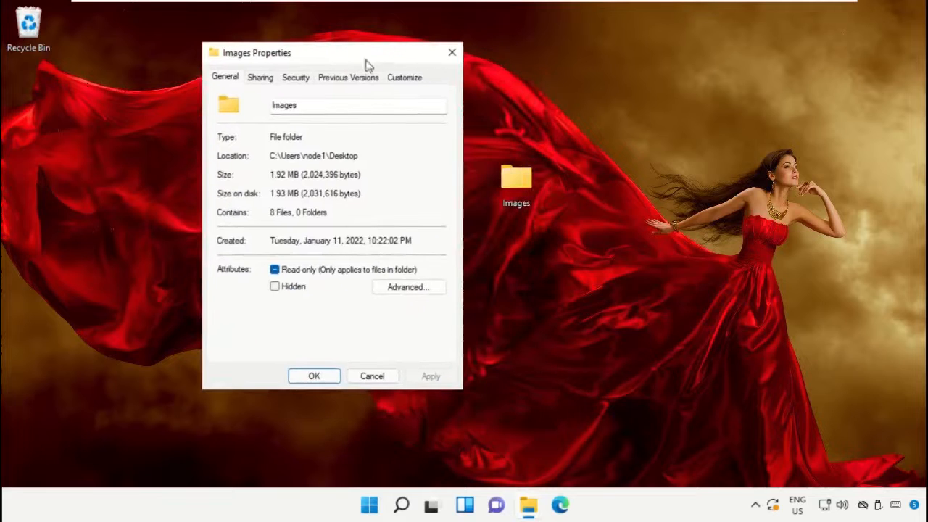
click(405, 78)
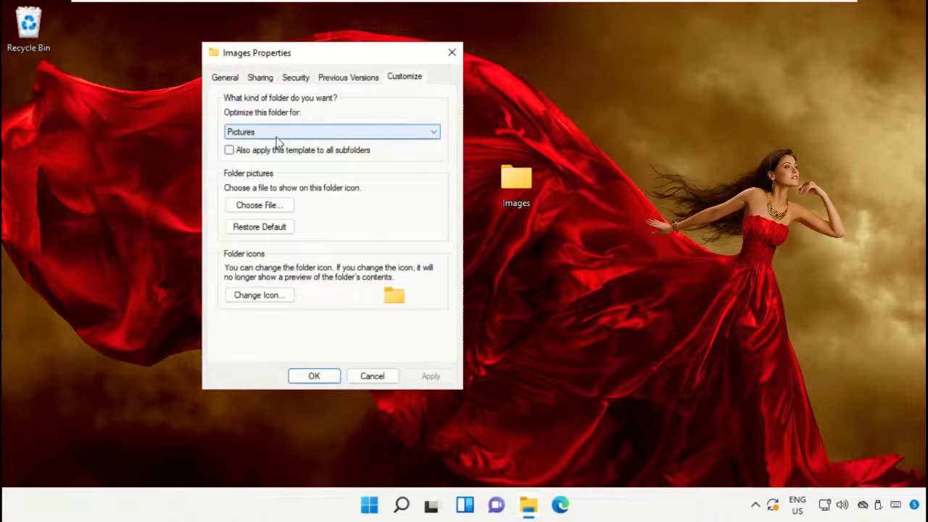
click(372, 376)
Move the Images folder closer to the Recycle Bin and create another desktop folder named Music.
drag(517, 204, 213, 153)
right_click(338, 135)
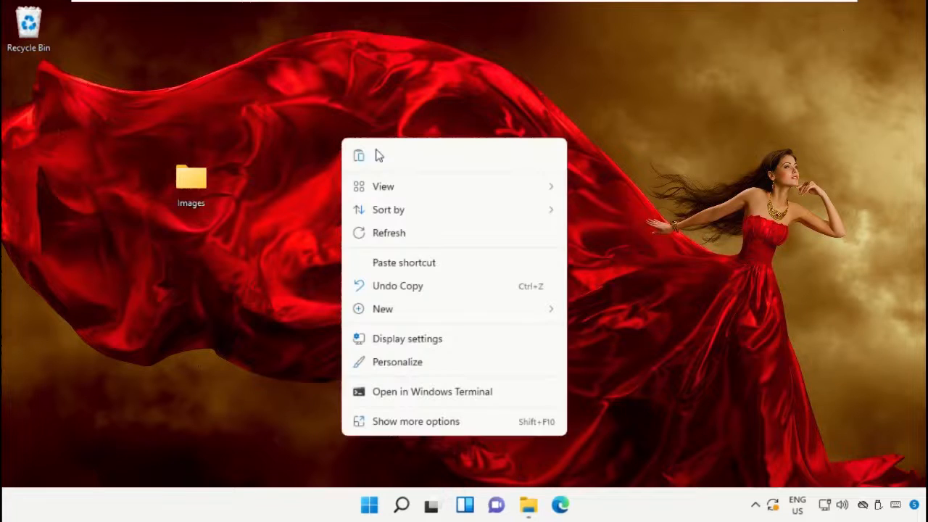
mouse_move(405, 310)
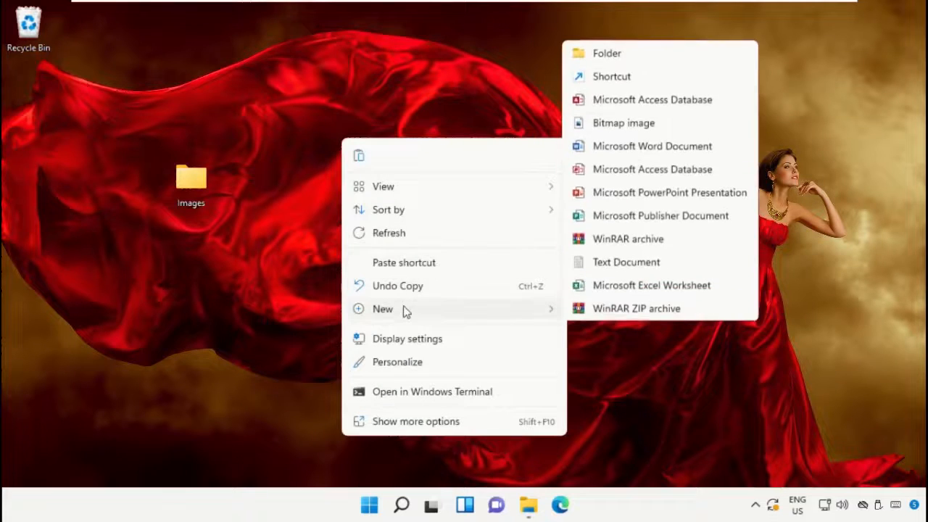
click(609, 54)
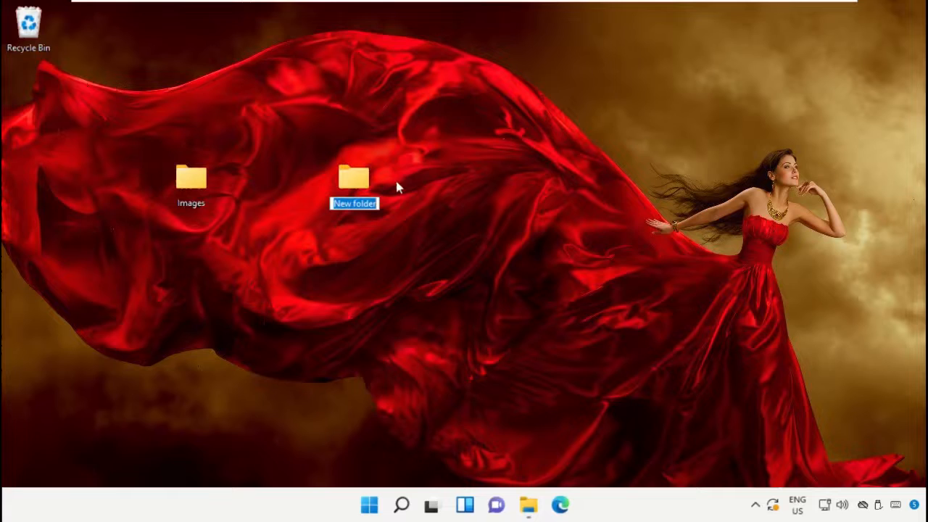
text(Music)
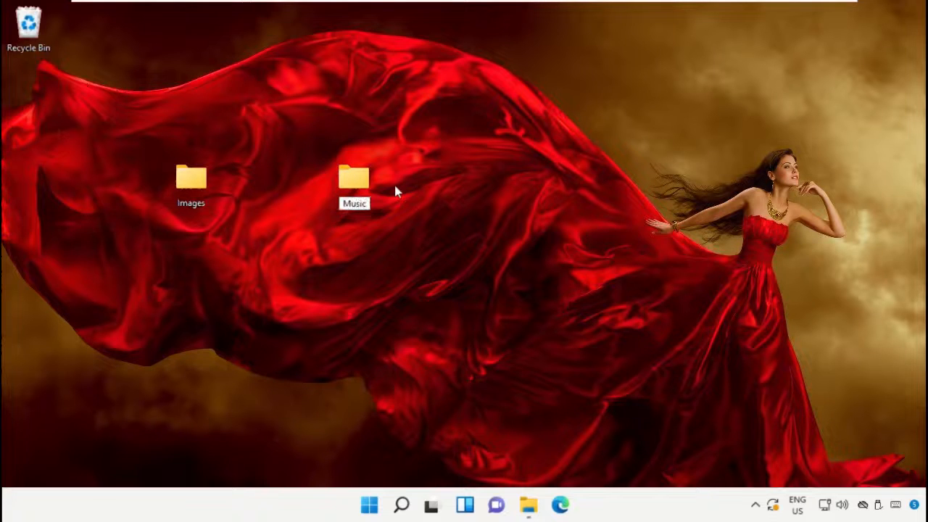
key(Return)
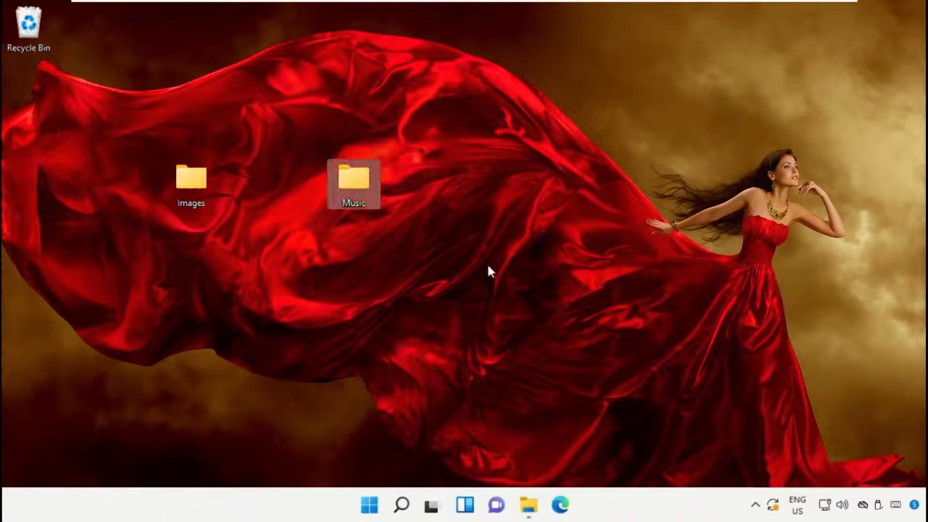
Copy four music files, from the second Music (1) through Music (4), from the Documents folder and minimize its window.
click(529, 504)
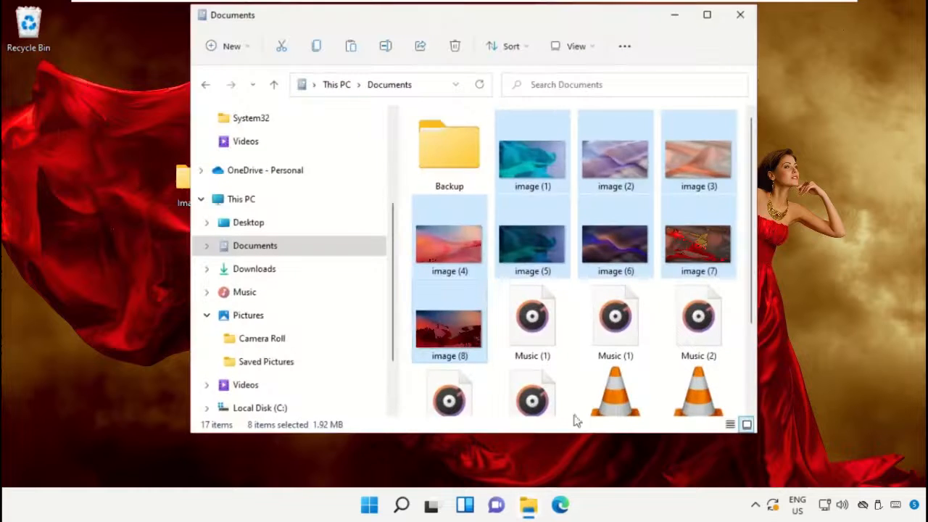
scroll(602, 338, down, 2)
click(621, 210)
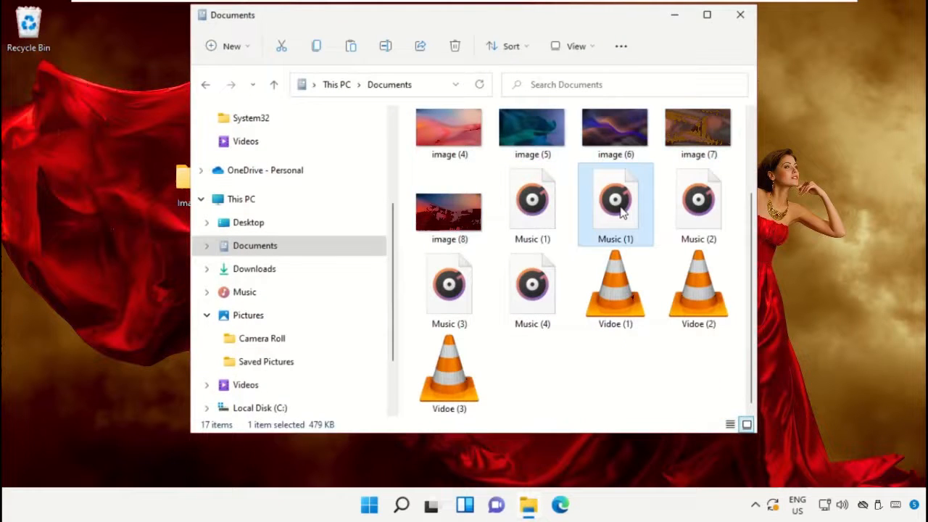
shift+click(524, 303)
right_click(524, 303)
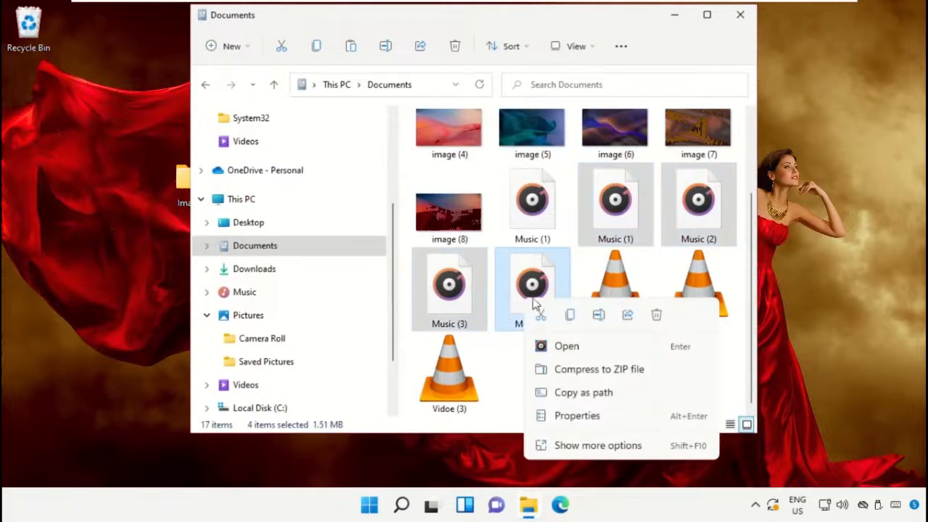
click(592, 443)
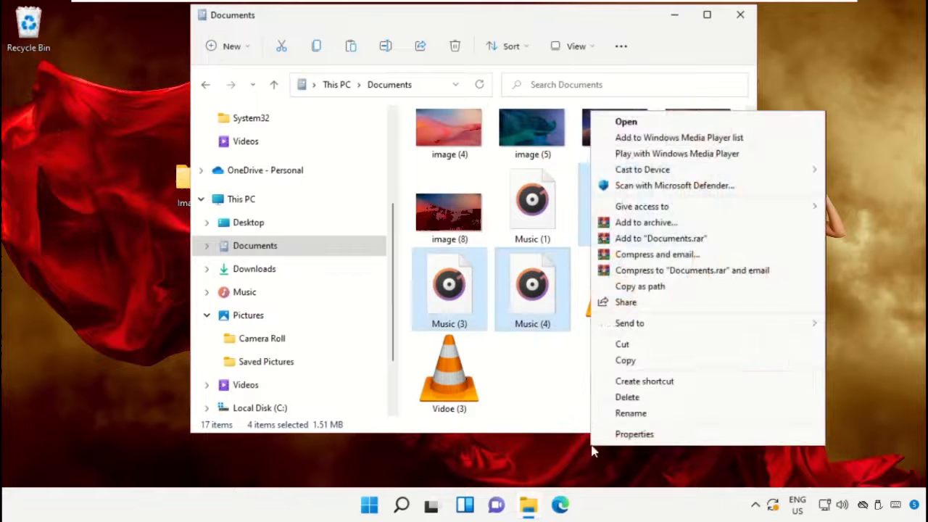
click(651, 362)
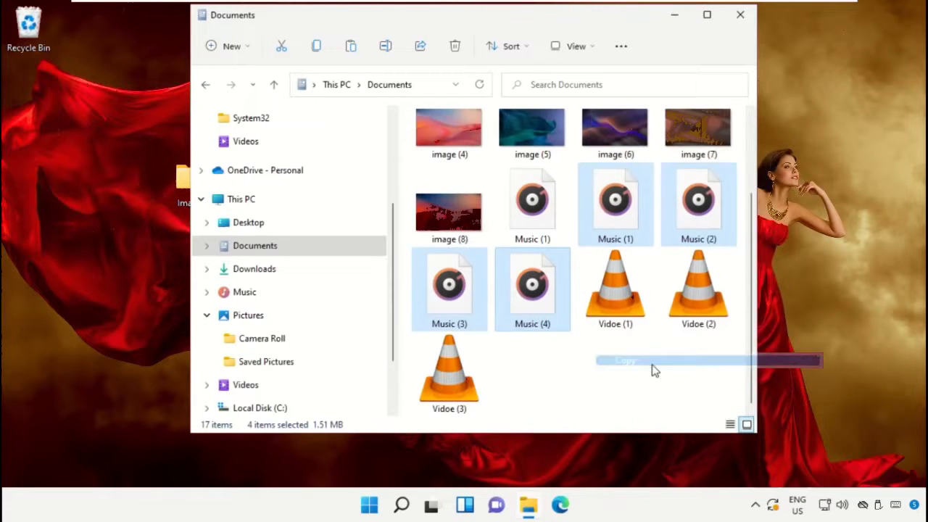
click(674, 24)
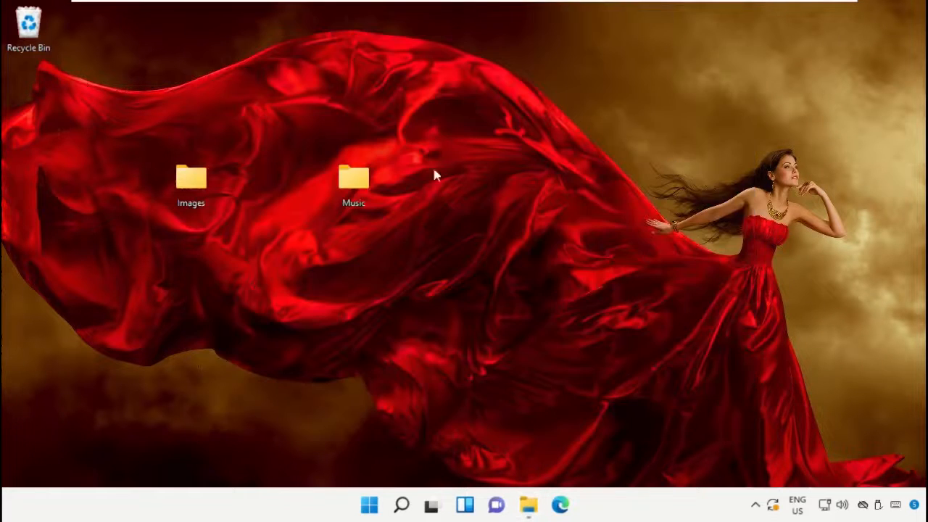
Paste the copied music files into the Music folder on the desktop and close its window.
double_click(362, 194)
right_click(526, 259)
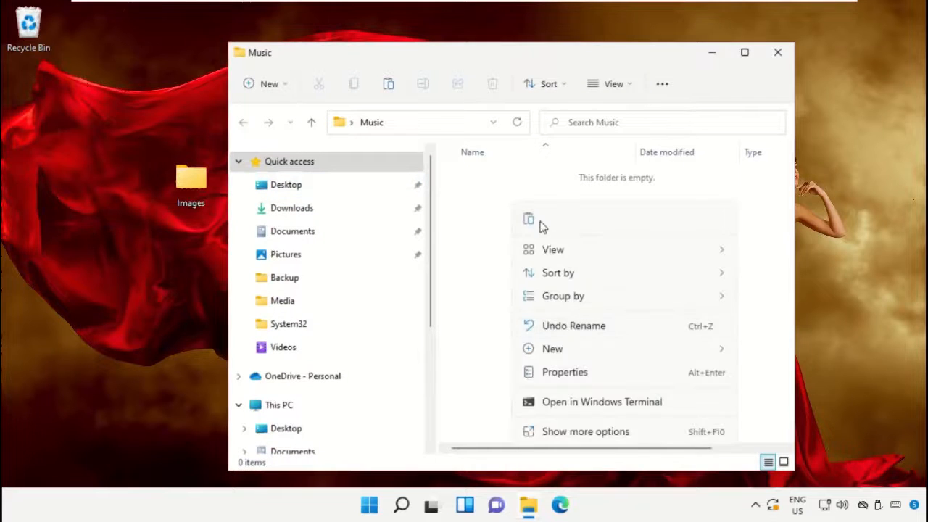
click(534, 218)
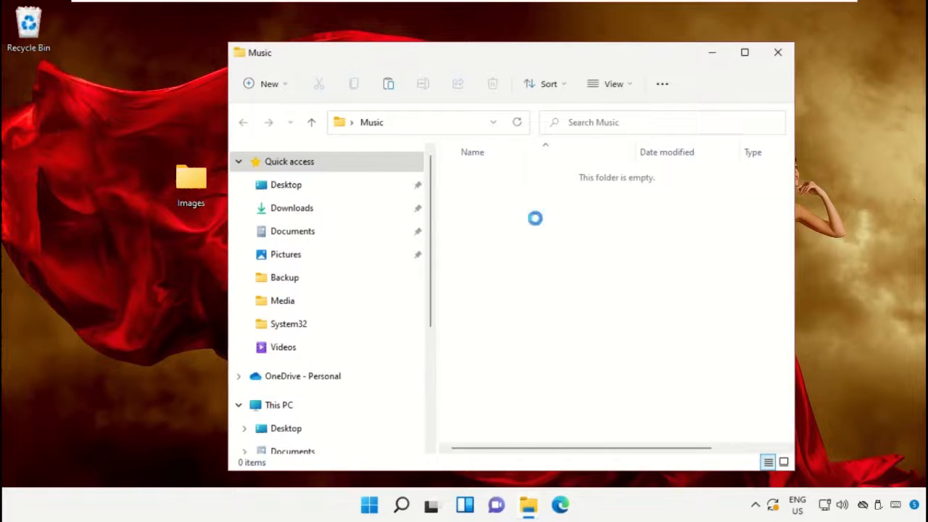
click(559, 325)
click(778, 62)
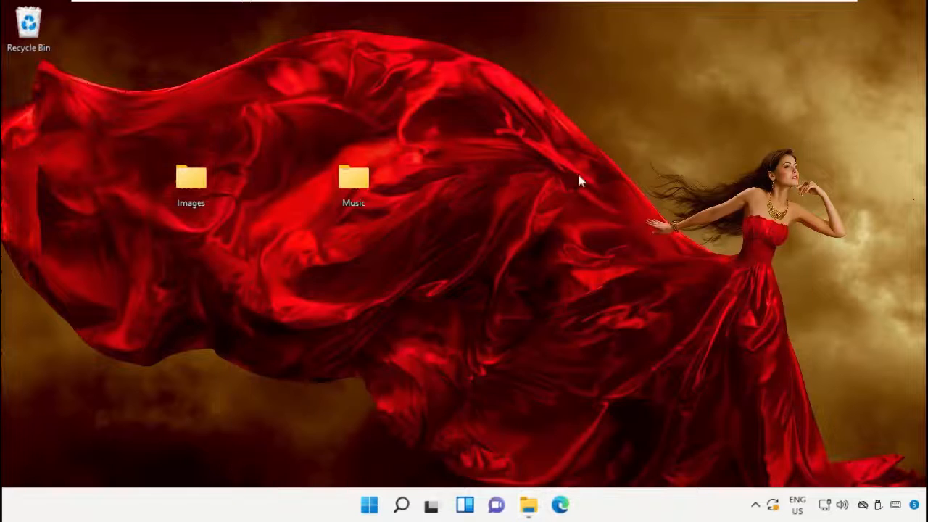
Check which content type the desktop Music folder is optimized for in its properties, without changing it.
right_click(352, 187)
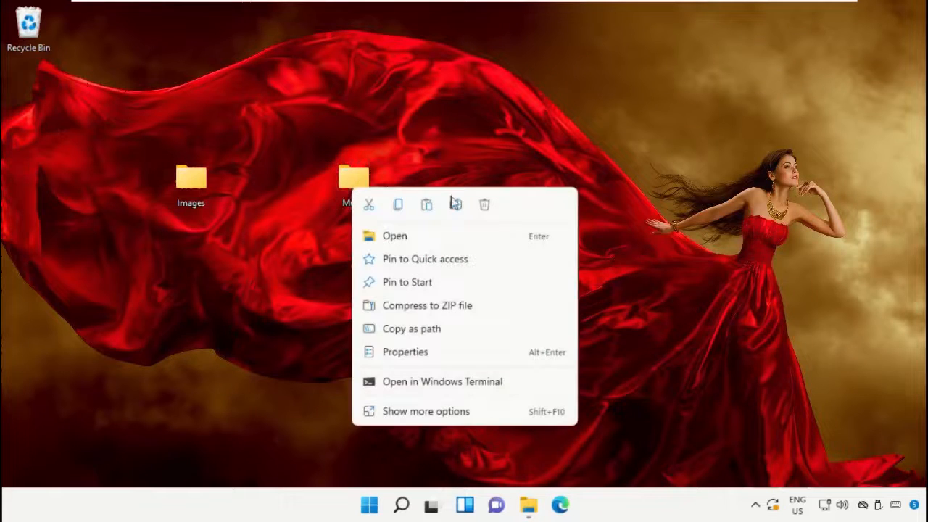
click(475, 352)
drag(547, 143, 605, 56)
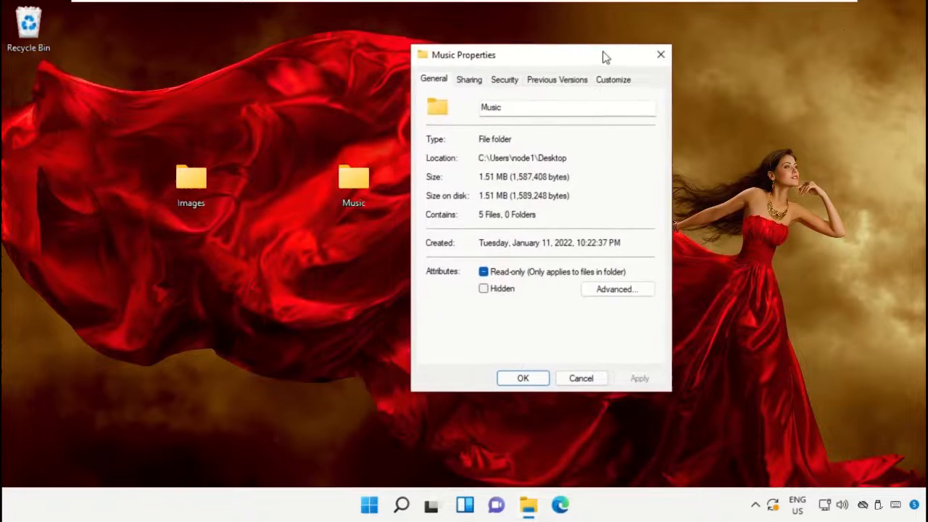
click(613, 81)
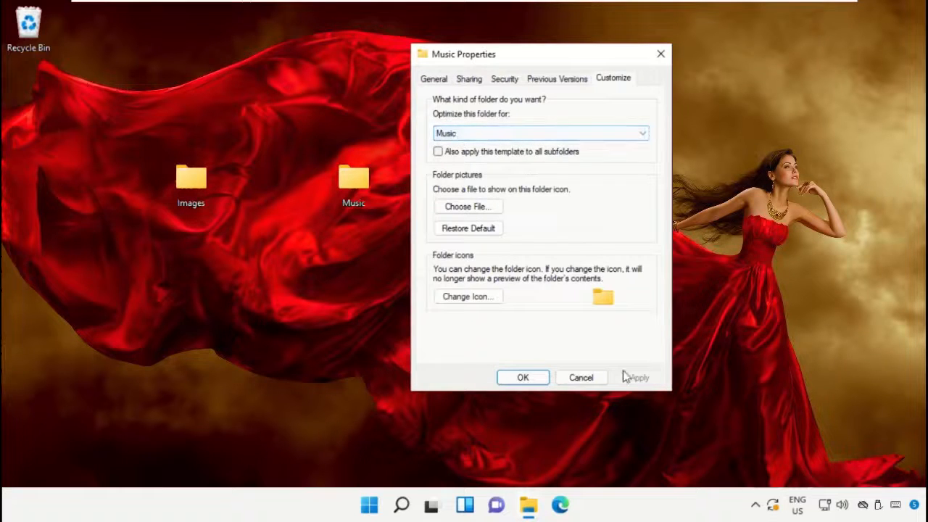
click(528, 375)
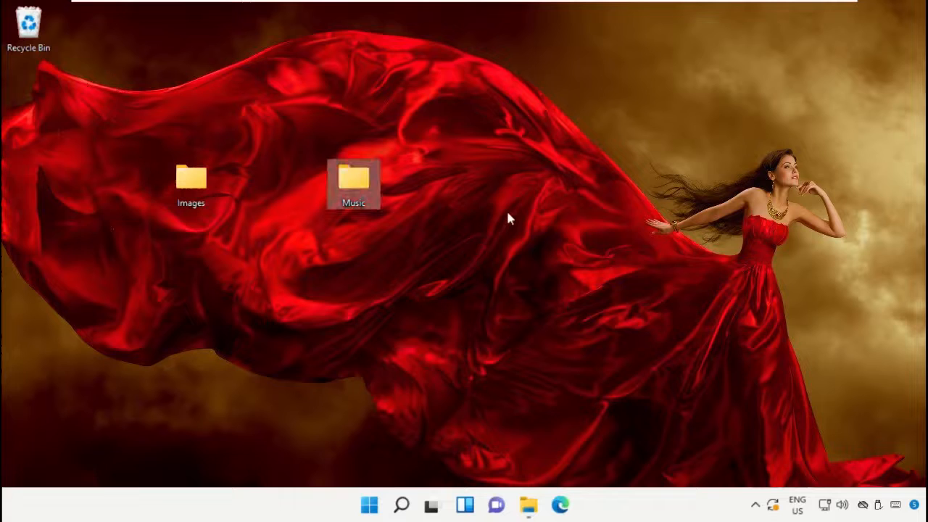
click(510, 242)
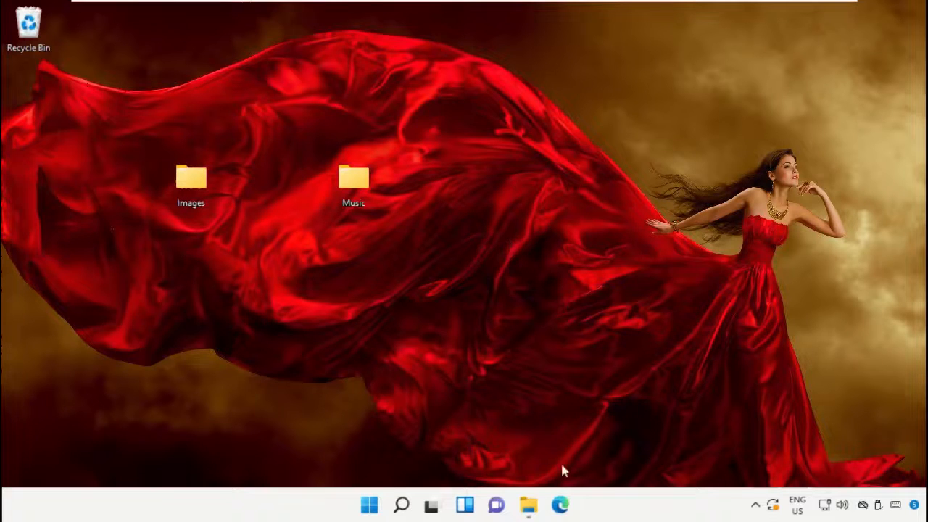
Restore the Documents folder window and display its files as extra large icons.
click(530, 506)
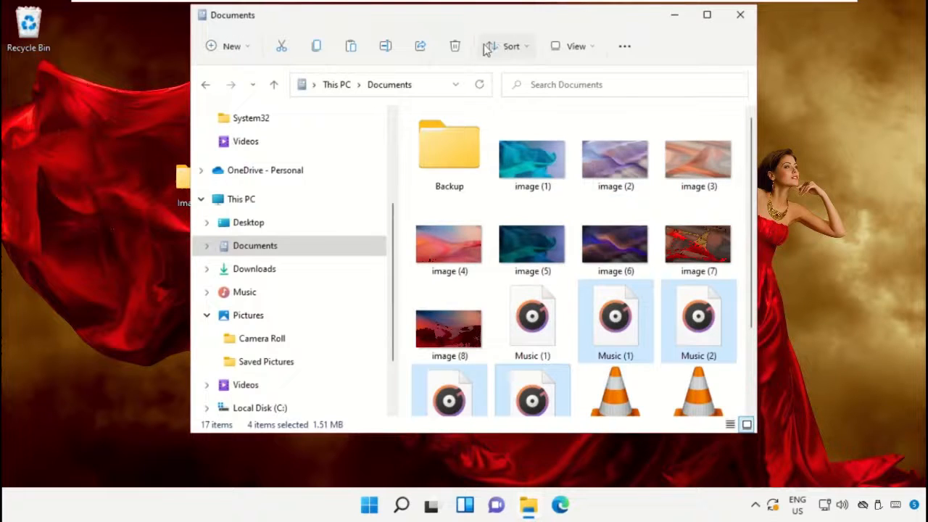
click(575, 46)
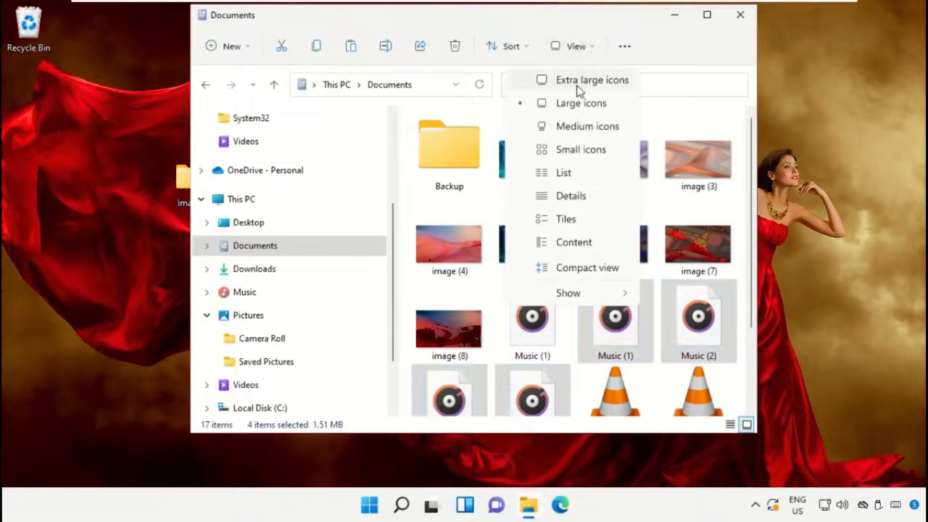
click(580, 81)
scroll(637, 267, down, 8)
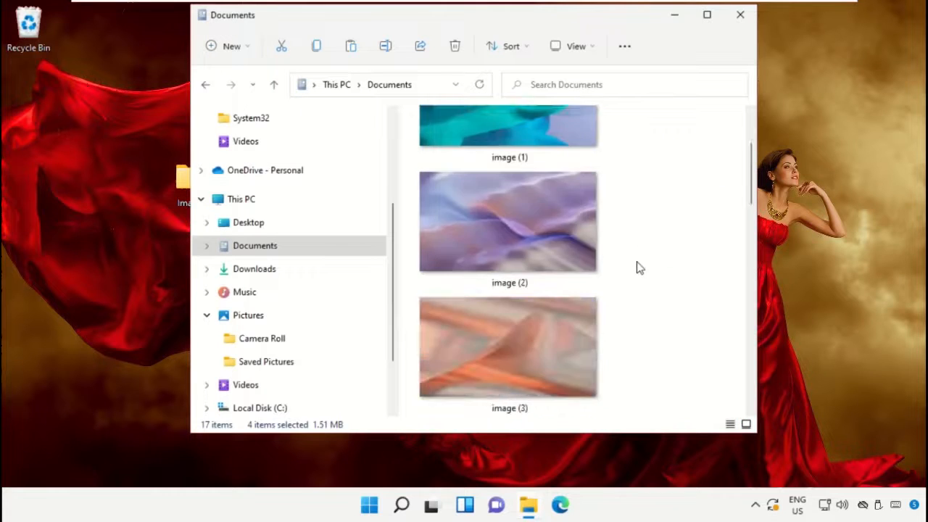
Display the Documents files as large icons and then as medium icons.
click(576, 46)
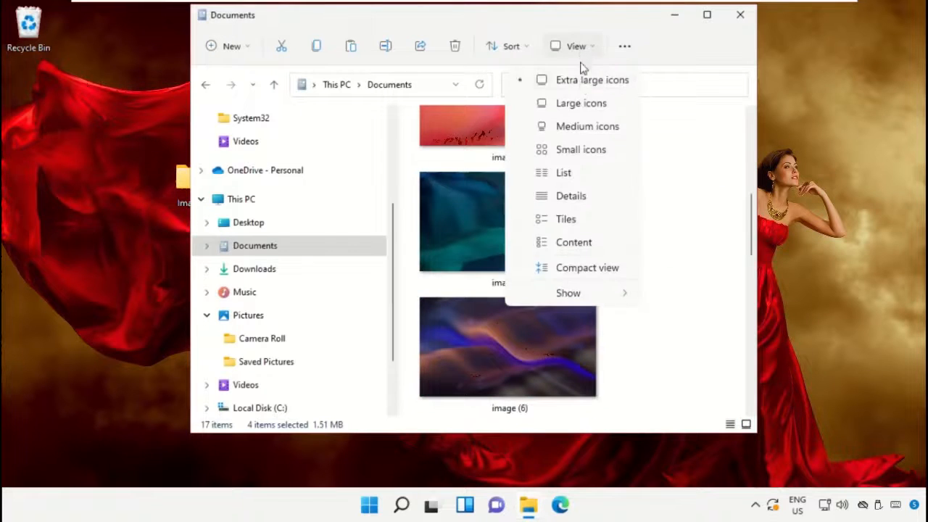
click(584, 110)
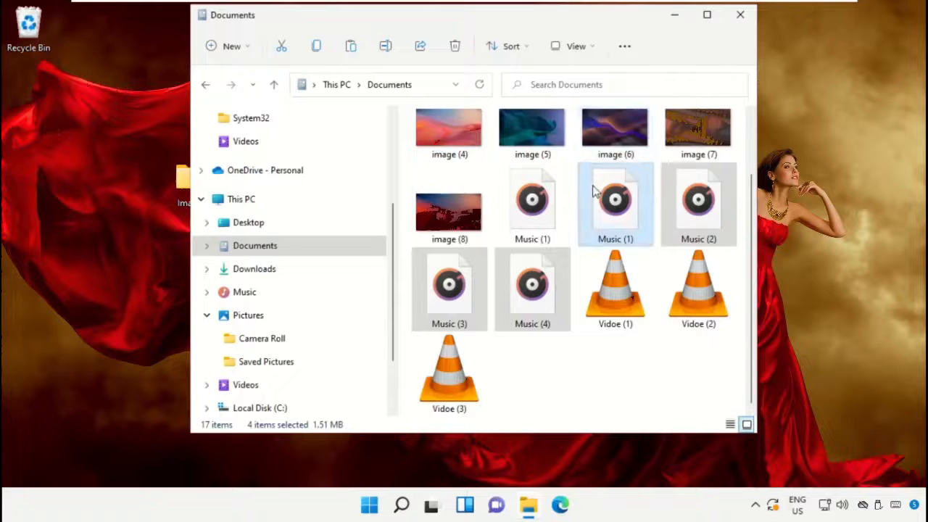
scroll(590, 166, up, 3)
click(582, 49)
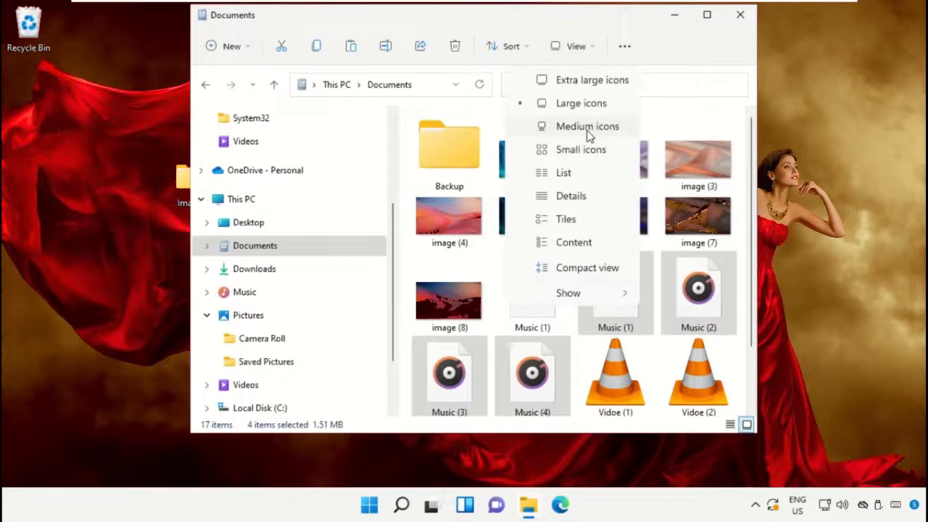
click(587, 126)
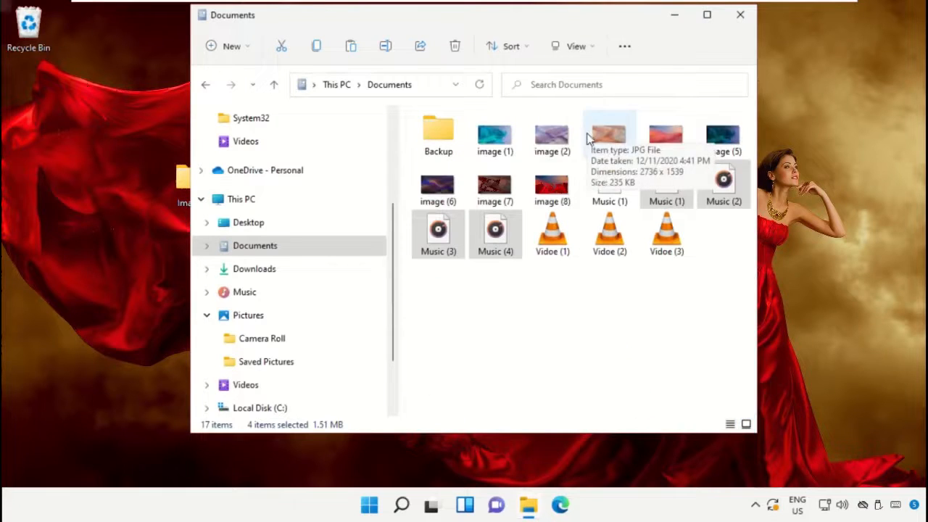
Clear the file selection and display the Documents files as small icons, then as a list.
click(639, 288)
click(583, 50)
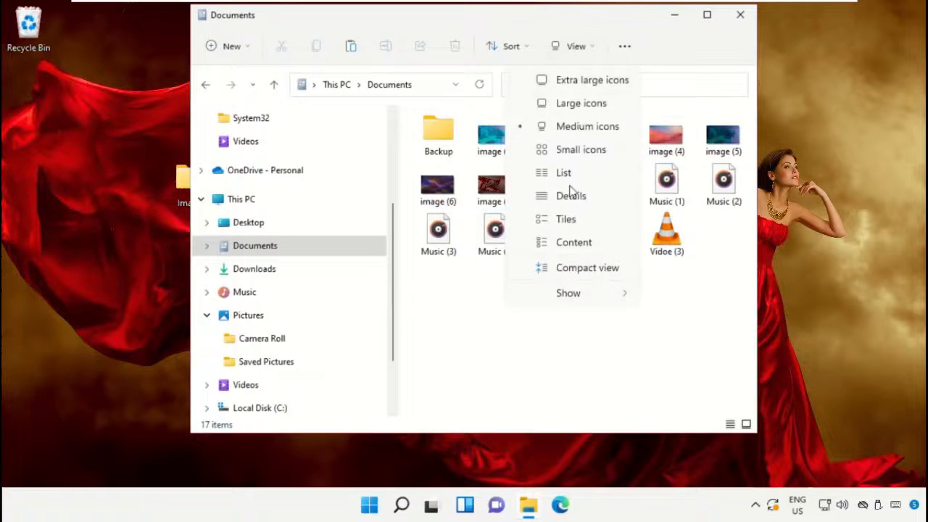
click(579, 153)
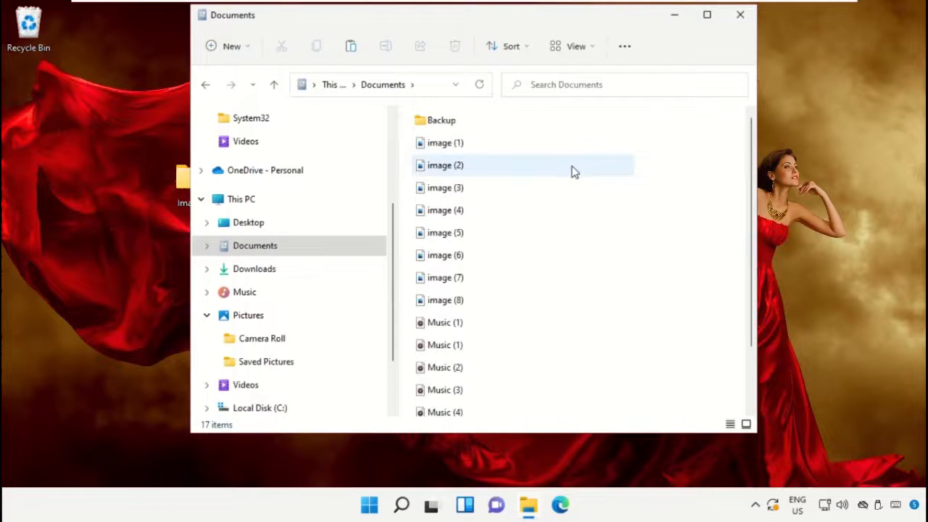
scroll(572, 180, down, 2)
scroll(584, 216, up, 2)
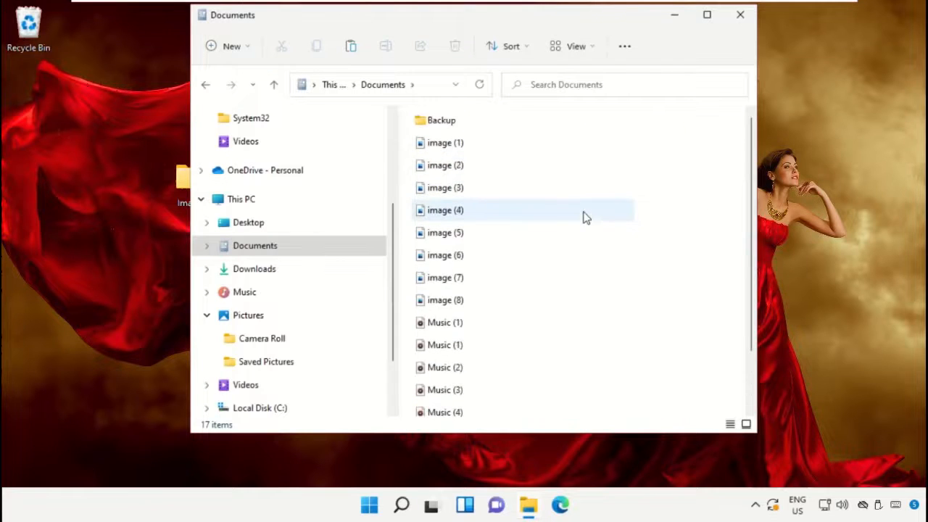
click(583, 52)
click(586, 178)
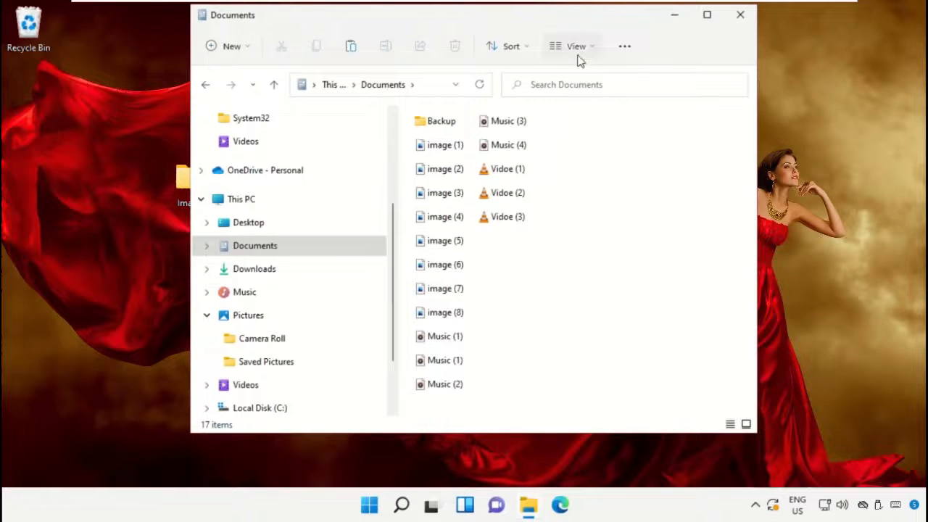
Switch the Documents folder to the Content view and look through its files.
click(578, 56)
click(579, 241)
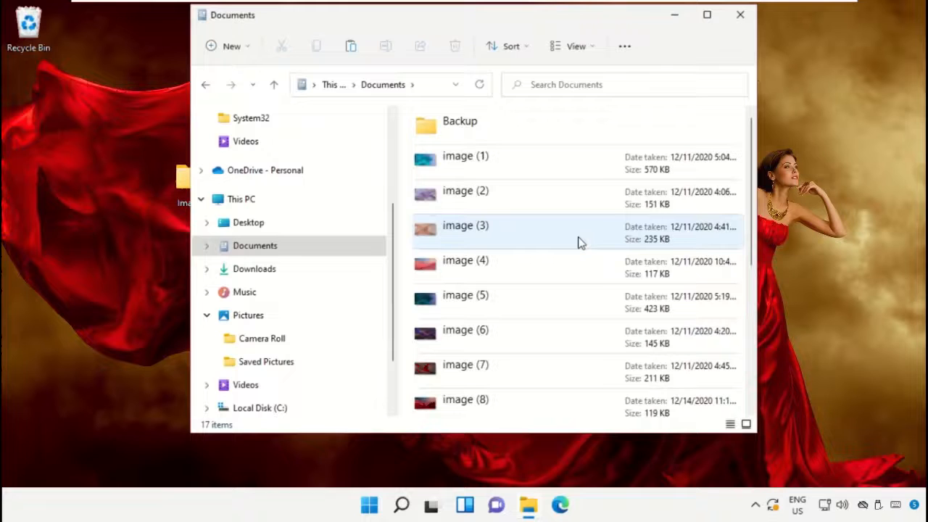
scroll(578, 241, down, 4)
scroll(578, 242, up, 4)
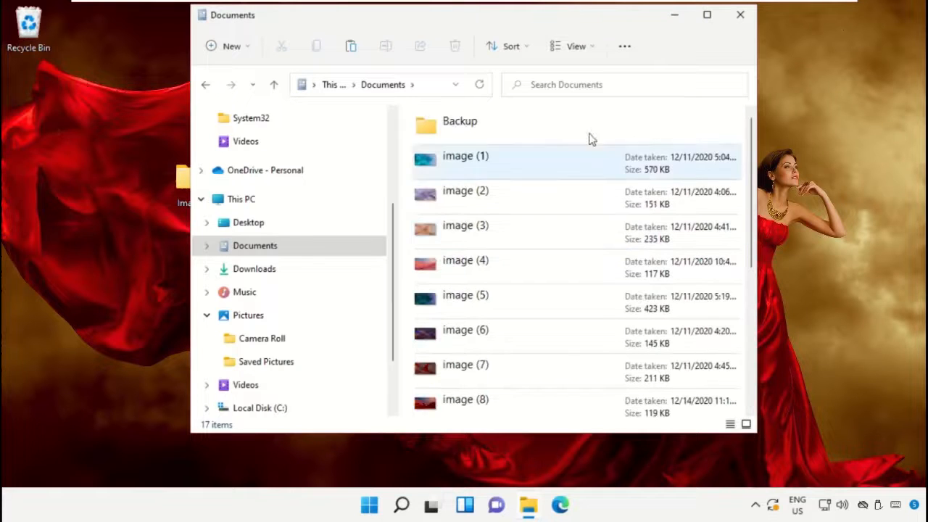
Enable Compact view for File Explorer and look through the Documents files.
click(593, 51)
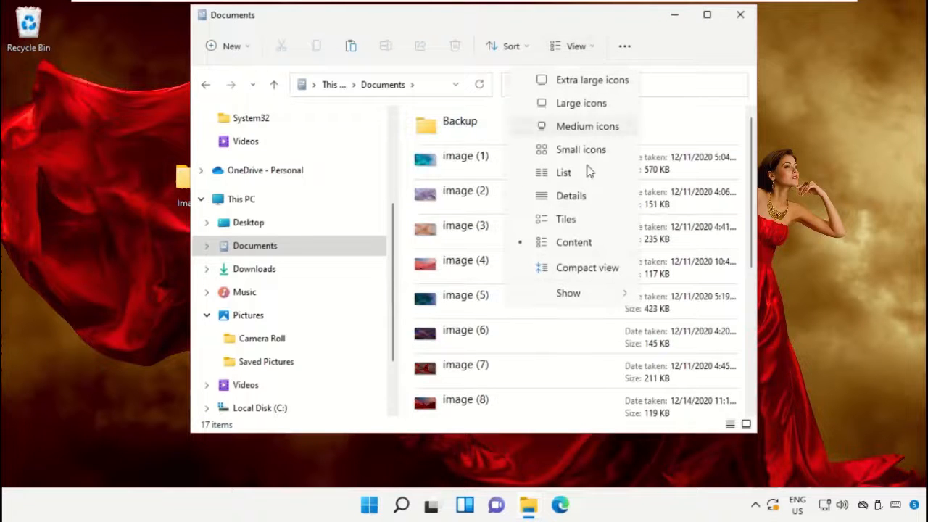
click(572, 268)
scroll(572, 276, down, 4)
scroll(573, 276, up, 4)
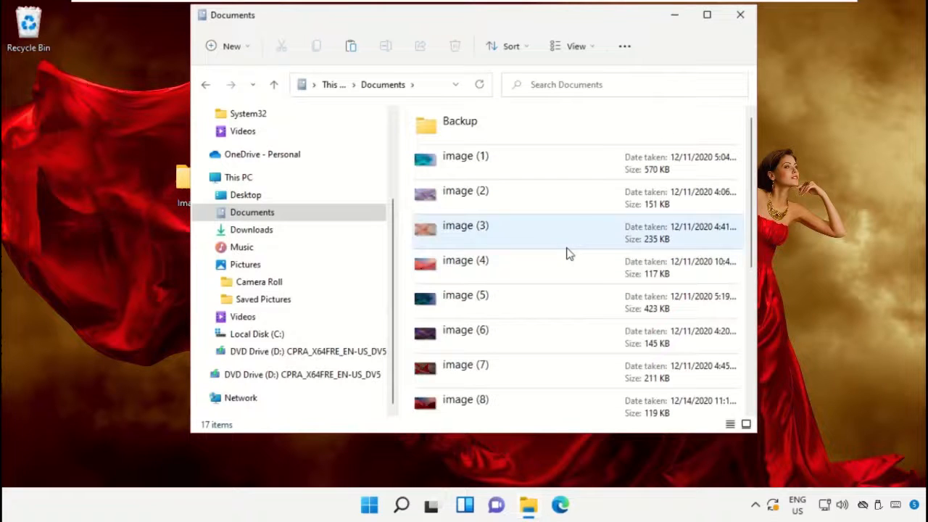
Set the Documents folder back to medium icons and close its window.
click(575, 48)
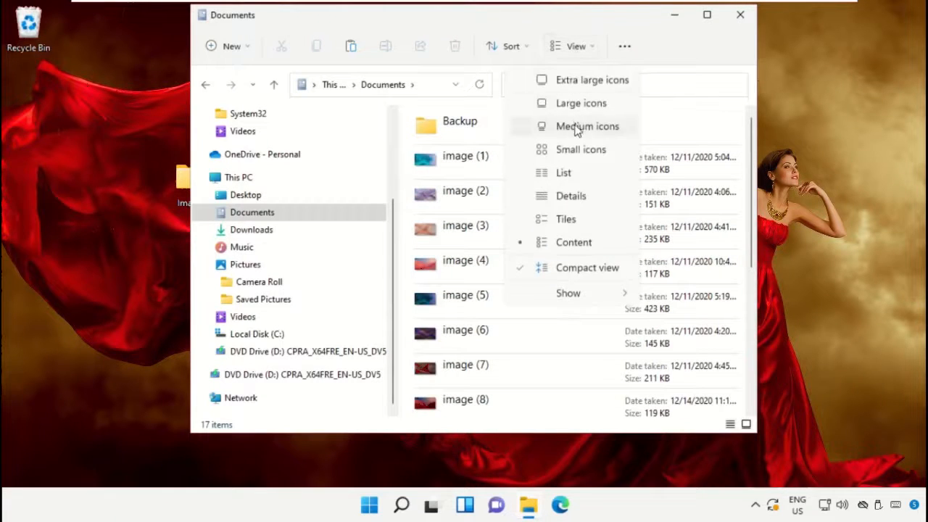
click(575, 128)
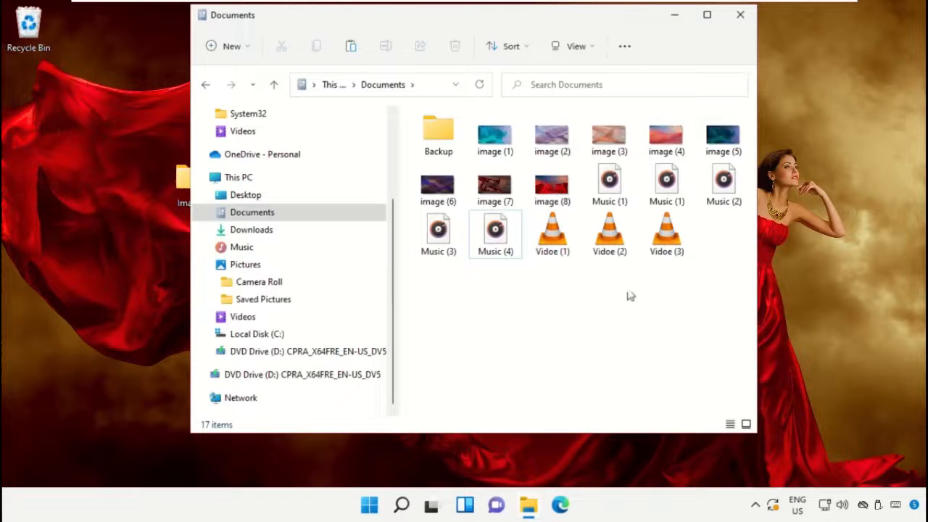
click(745, 24)
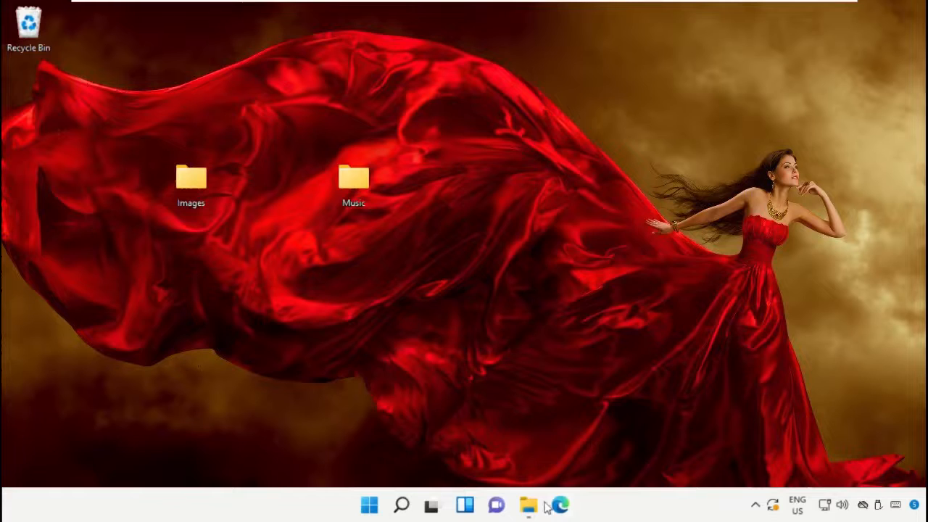
Restore the Images folder window and go to This PC in it.
mouse_move(532, 505)
click(532, 428)
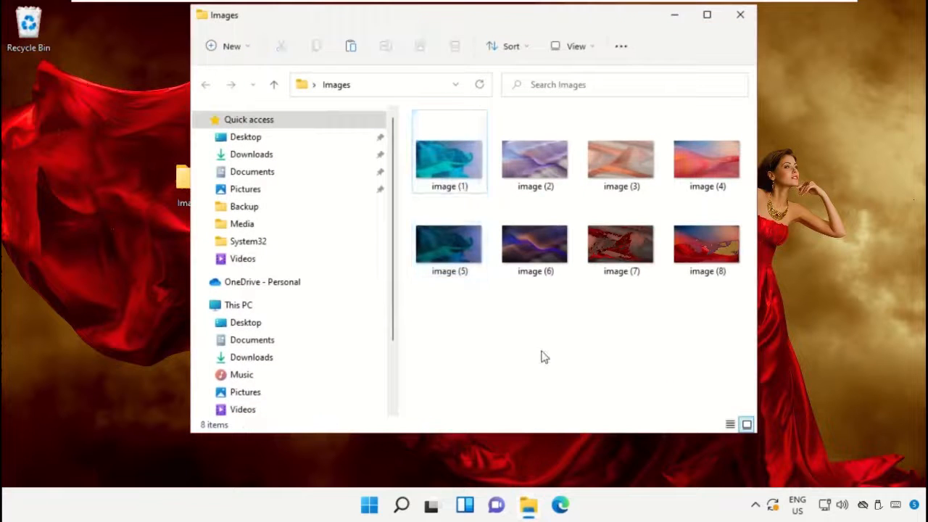
click(281, 311)
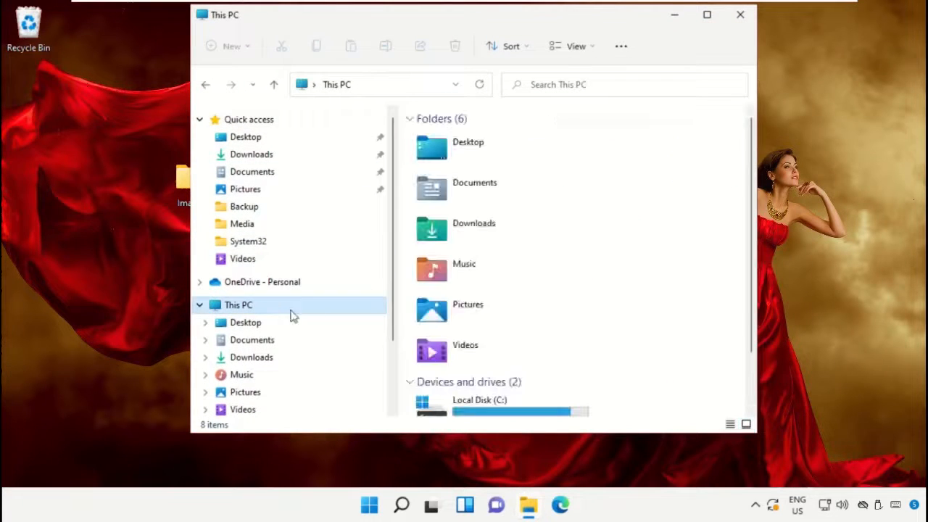
With the Desktop folder selected in This PC, reset folder views to their defaults in Folder Options and accept the dialog.
click(551, 152)
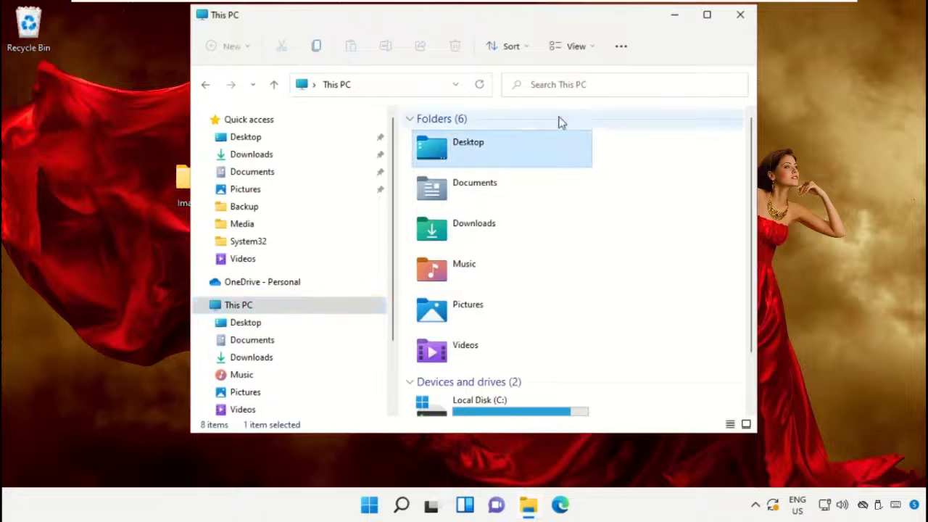
click(615, 48)
click(540, 289)
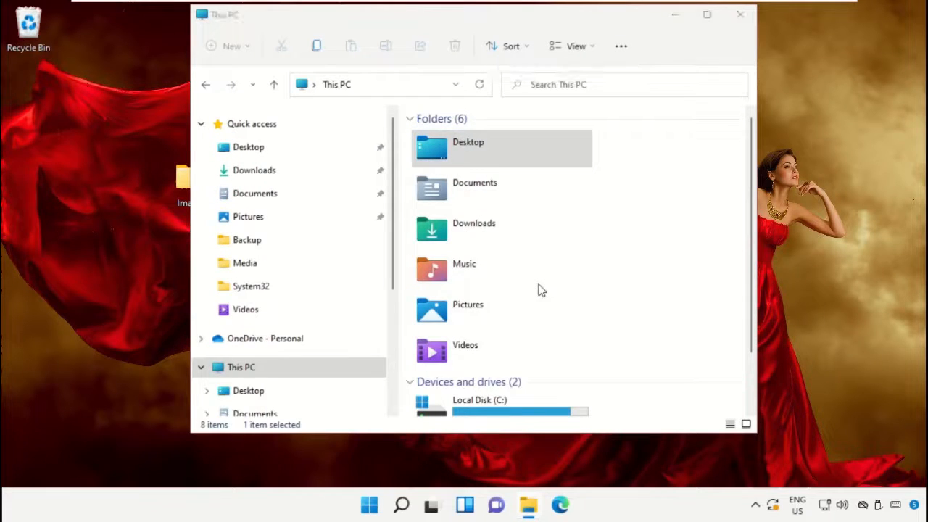
drag(406, 135, 400, 44)
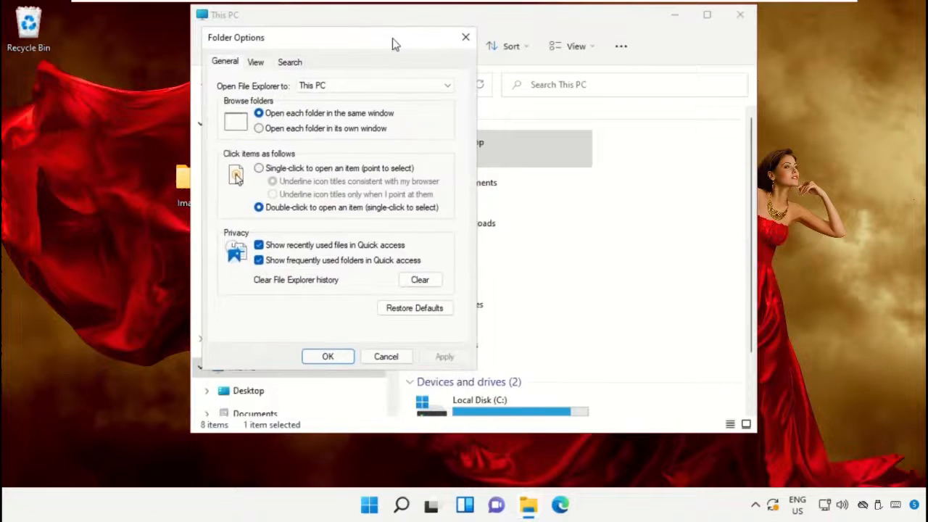
click(258, 62)
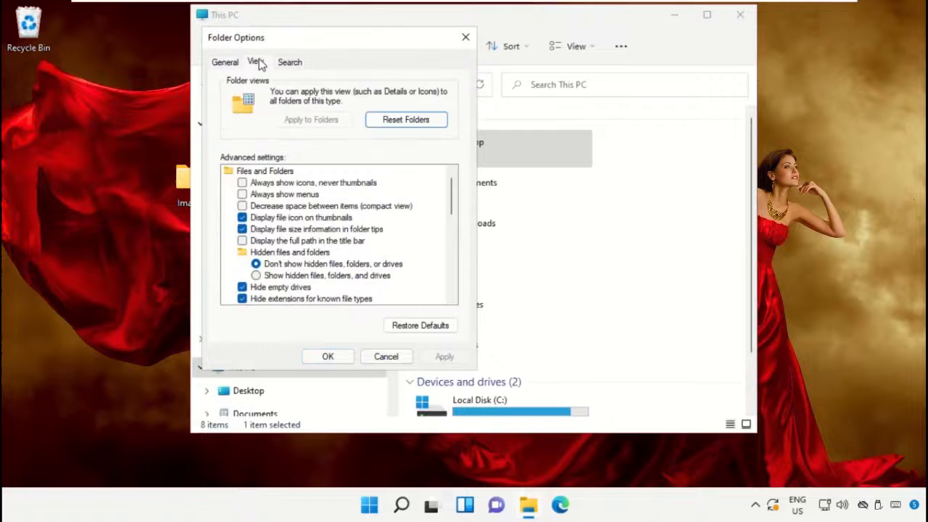
click(398, 121)
click(547, 249)
click(346, 358)
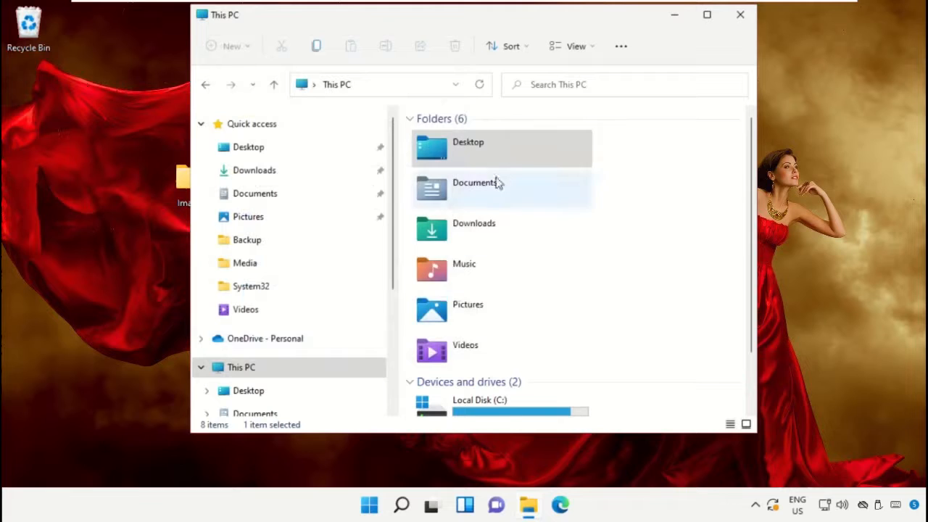
With the Documents folder selected, reset folder views to their defaults in Folder Options and accept the dialog.
click(621, 47)
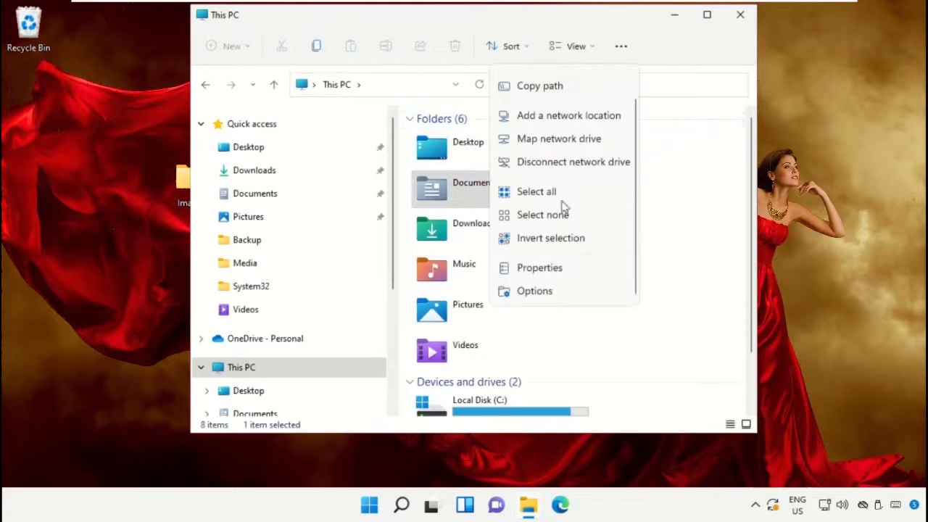
click(561, 292)
drag(363, 140, 346, 44)
click(245, 57)
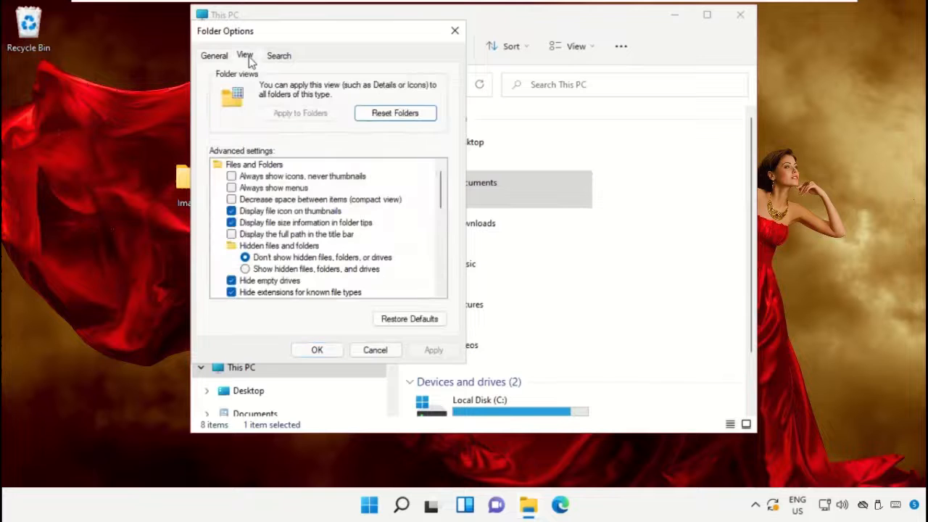
click(397, 114)
click(512, 251)
click(318, 351)
With the Downloads folder selected, reset folder views to their defaults in Folder Options and accept the dialog.
click(457, 233)
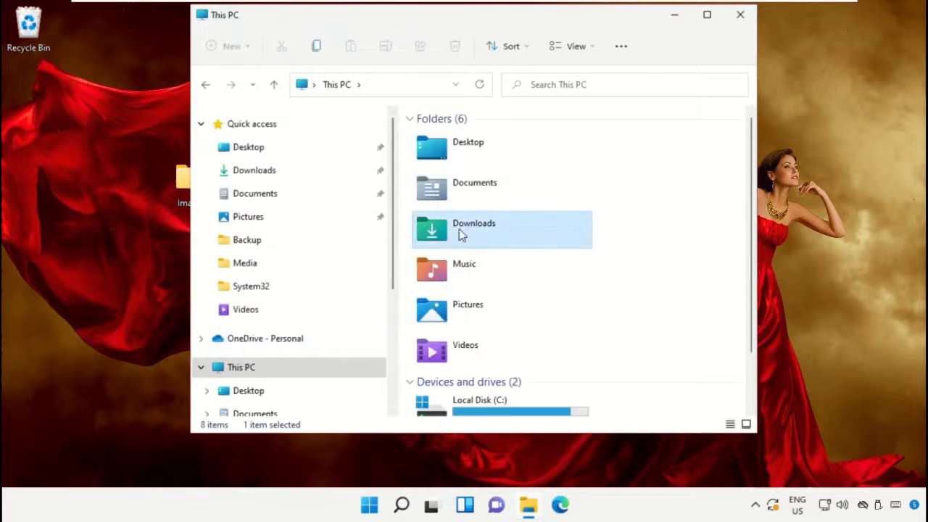
click(621, 46)
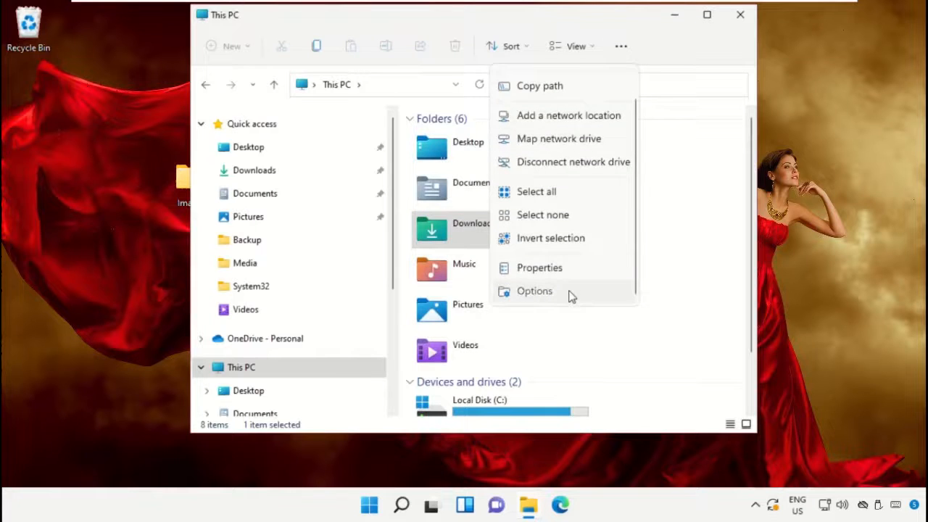
click(569, 293)
drag(362, 138, 343, 35)
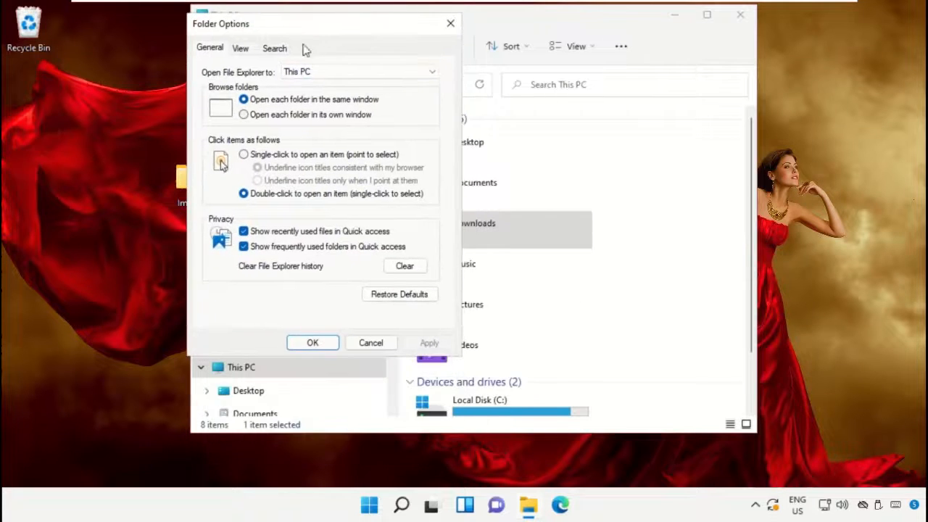
click(250, 49)
click(376, 113)
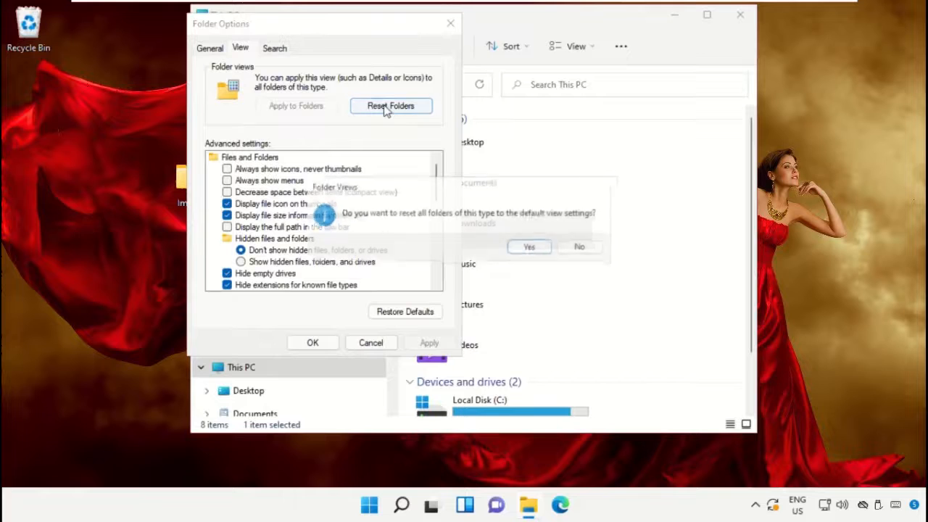
click(528, 249)
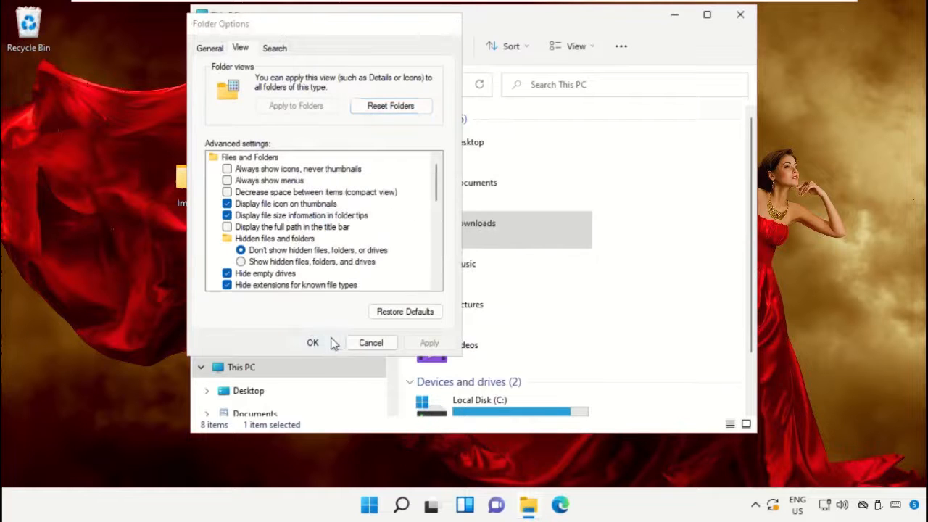
click(327, 343)
With the Music folder selected, reset folder views to their defaults in Folder Options and accept the dialog.
click(473, 278)
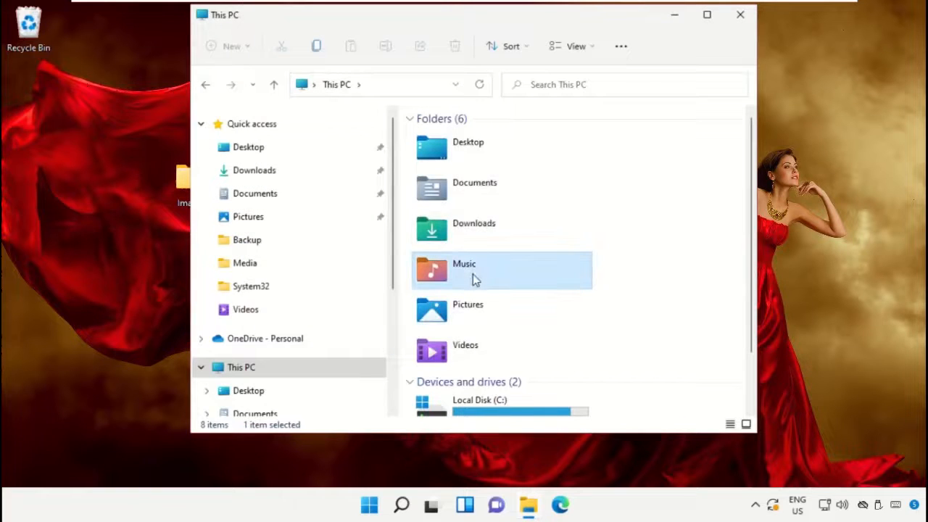
click(621, 45)
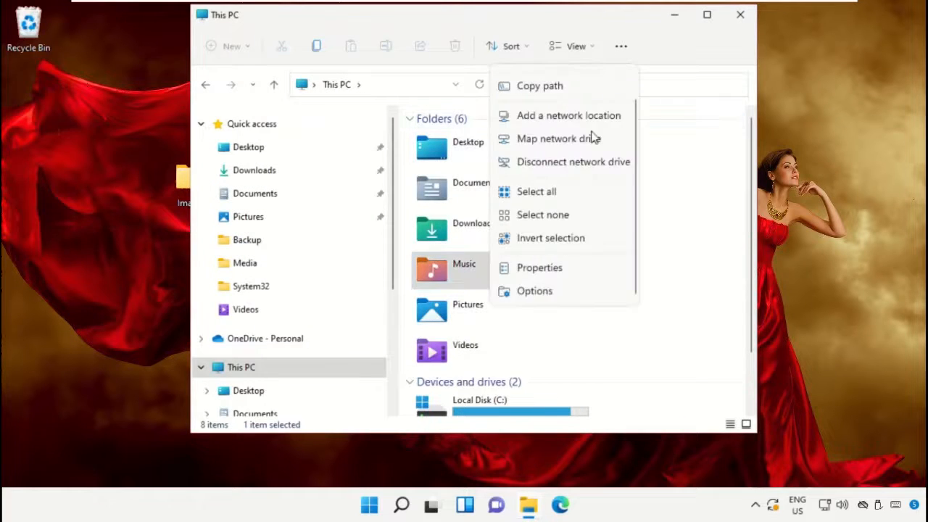
click(551, 292)
drag(352, 135, 327, 31)
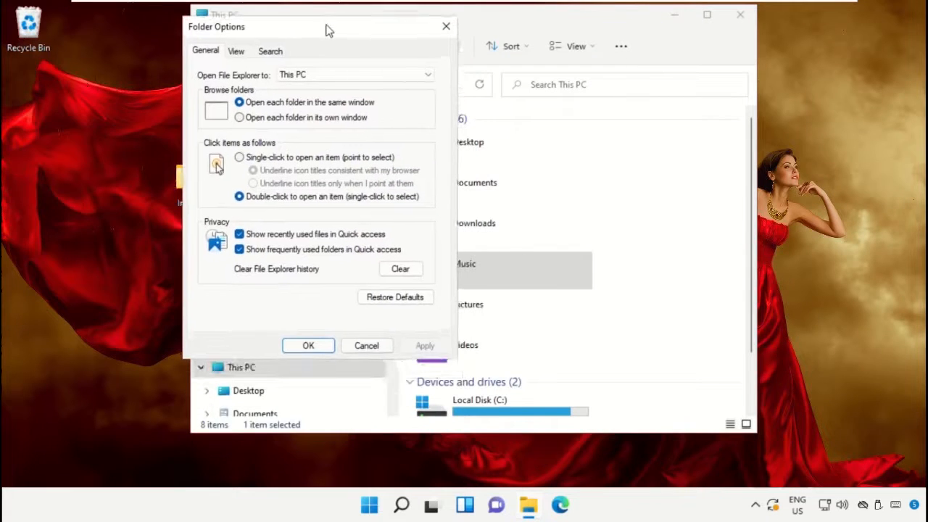
click(237, 49)
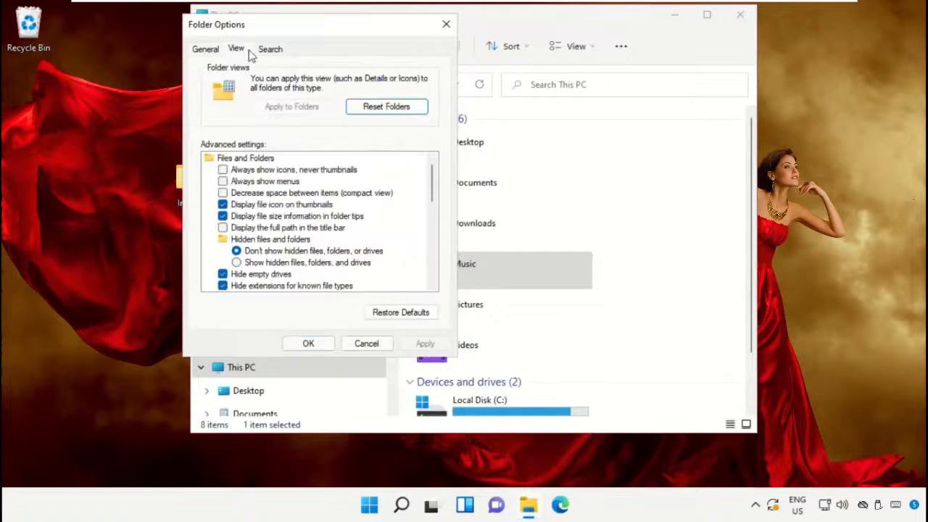
click(399, 104)
click(530, 247)
click(308, 343)
With the Pictures folder selected, reset folder views to their defaults in Folder Options and accept the dialog.
click(439, 322)
click(619, 48)
click(548, 291)
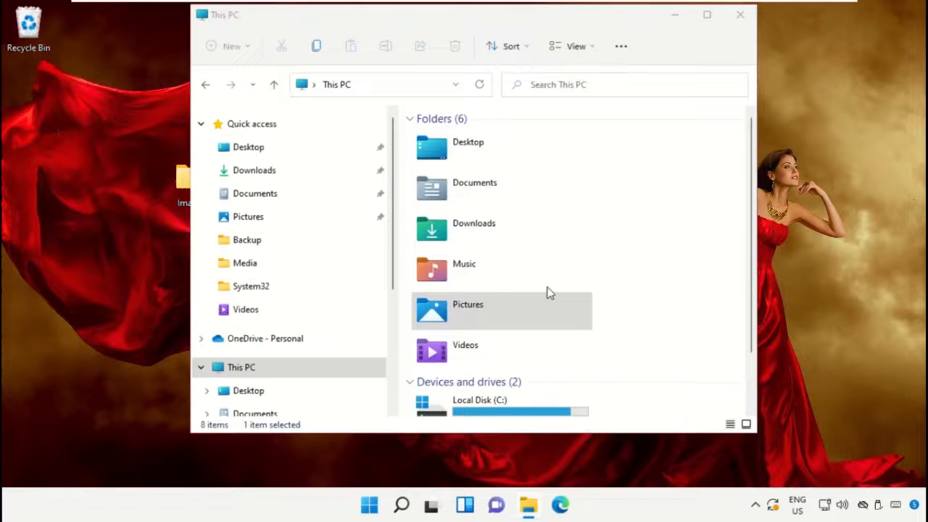
drag(352, 137, 332, 31)
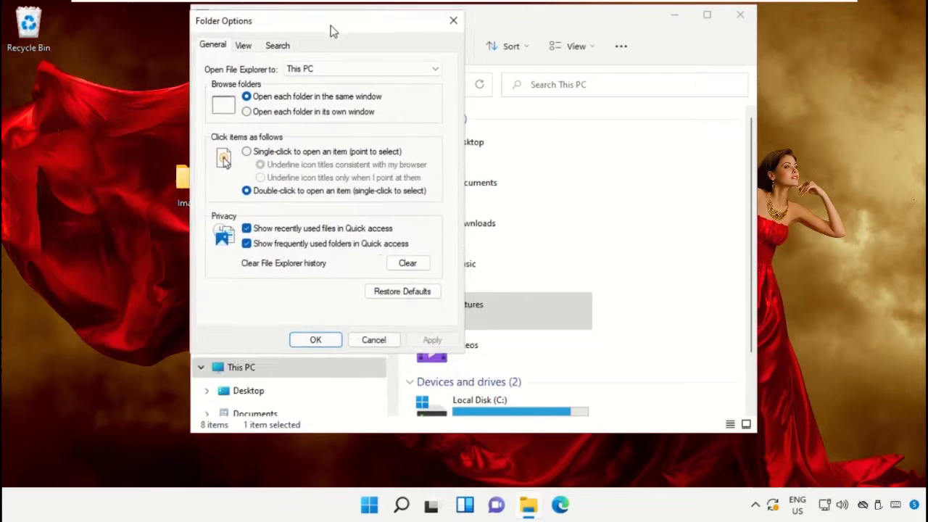
click(246, 47)
click(364, 107)
click(516, 253)
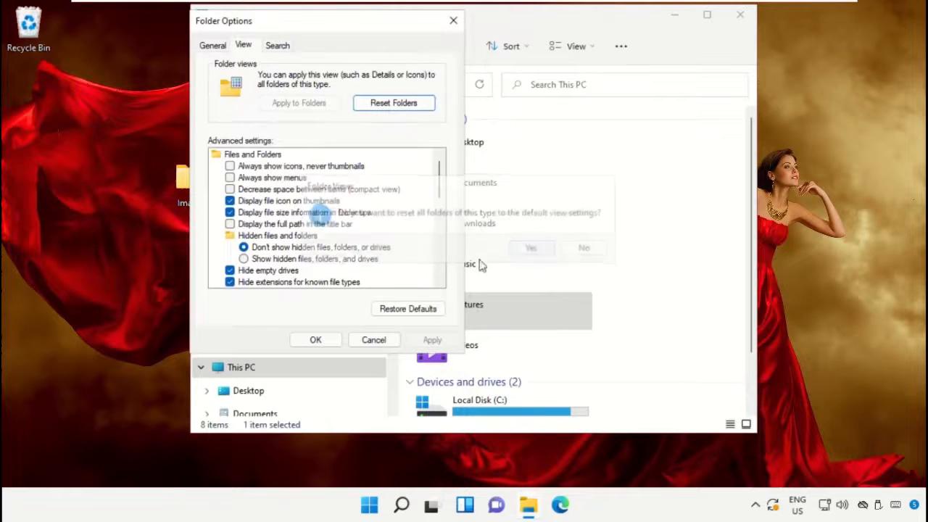
click(329, 340)
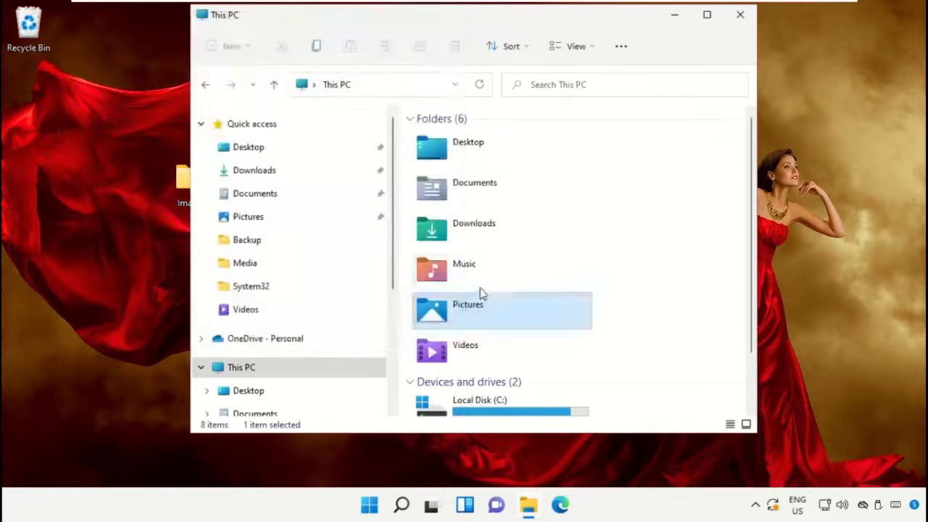
With the Videos folder selected, reset folder views to their defaults in Folder Options, accept the dialog and close the This PC window.
click(507, 355)
click(621, 46)
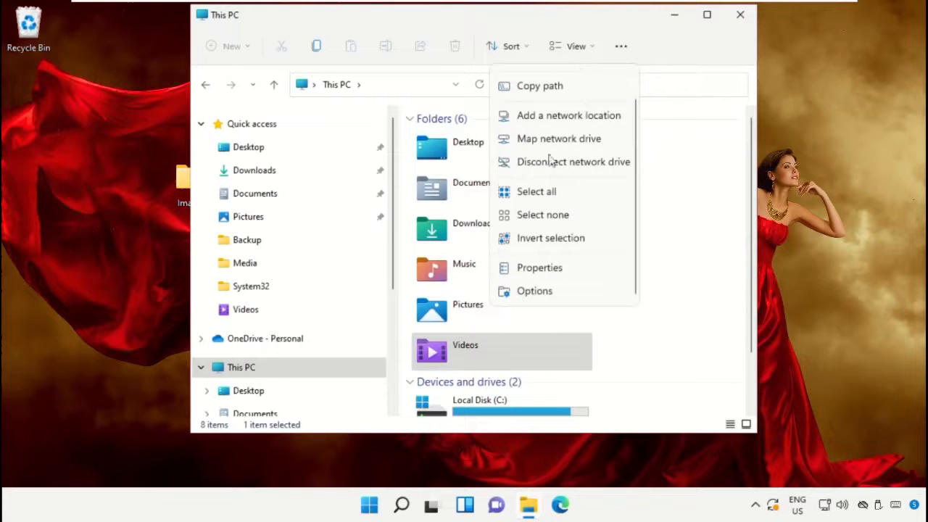
click(542, 290)
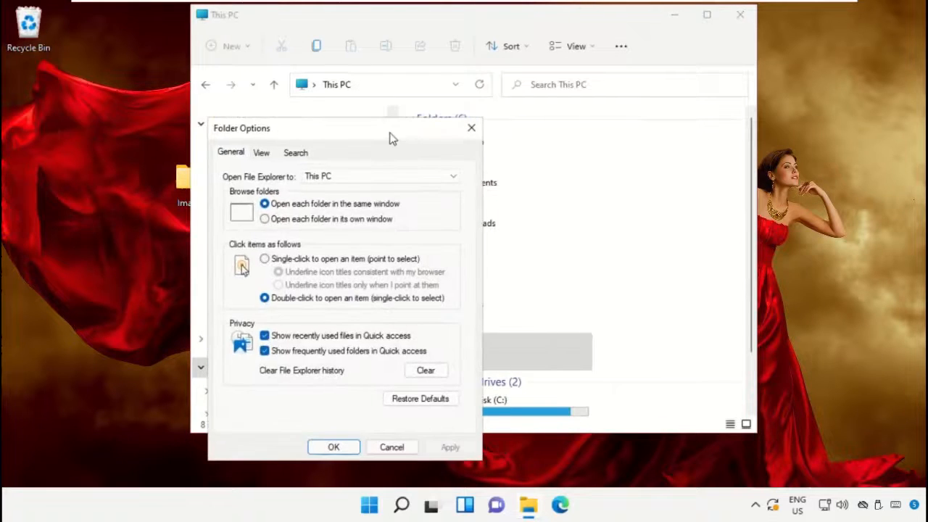
drag(390, 137, 366, 22)
click(238, 35)
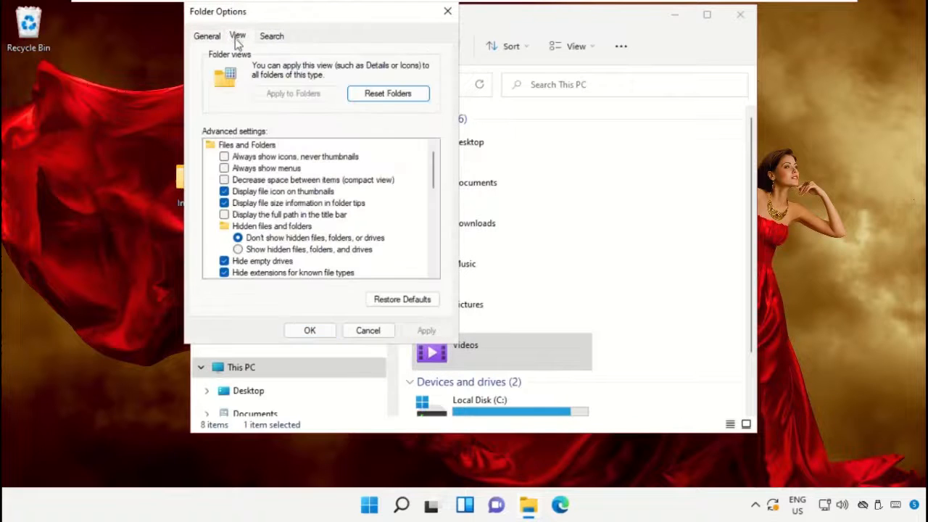
click(386, 93)
click(532, 250)
click(311, 328)
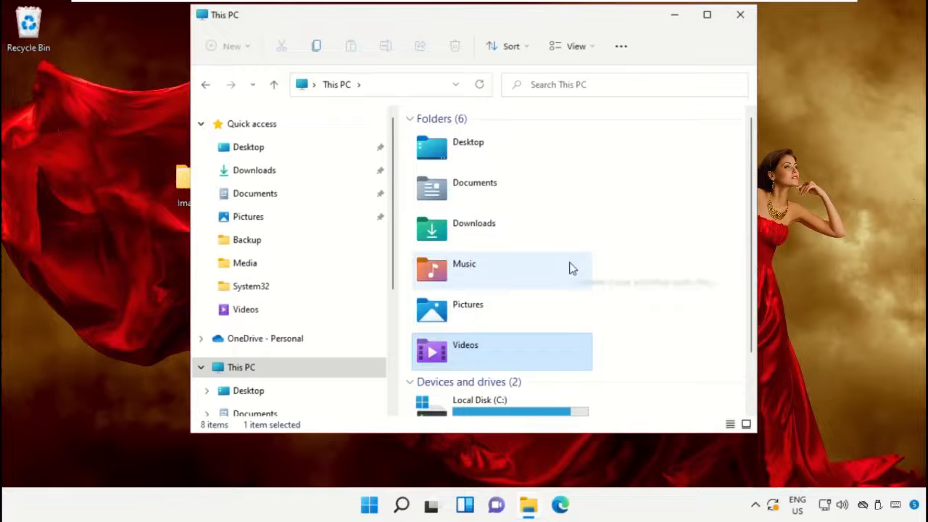
click(740, 14)
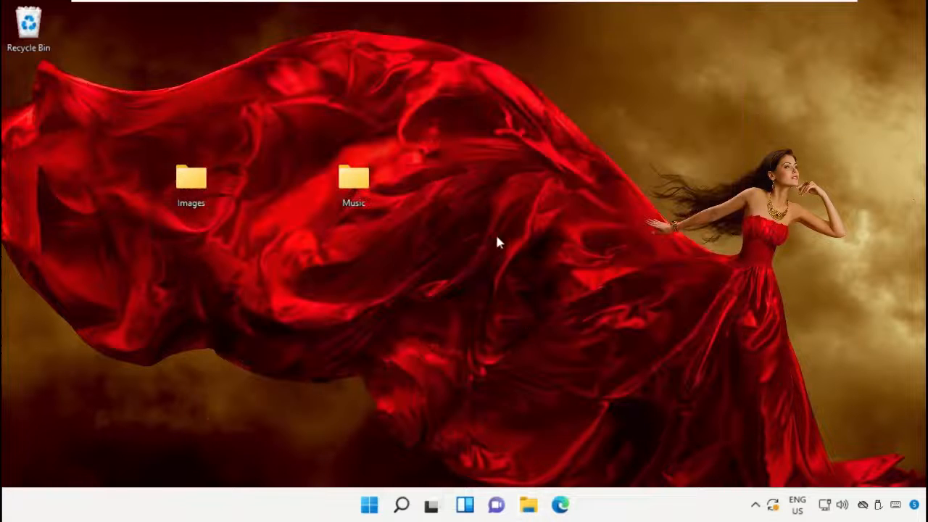
Search Windows for "Registry editor" and launch the Registry Editor app.
click(401, 506)
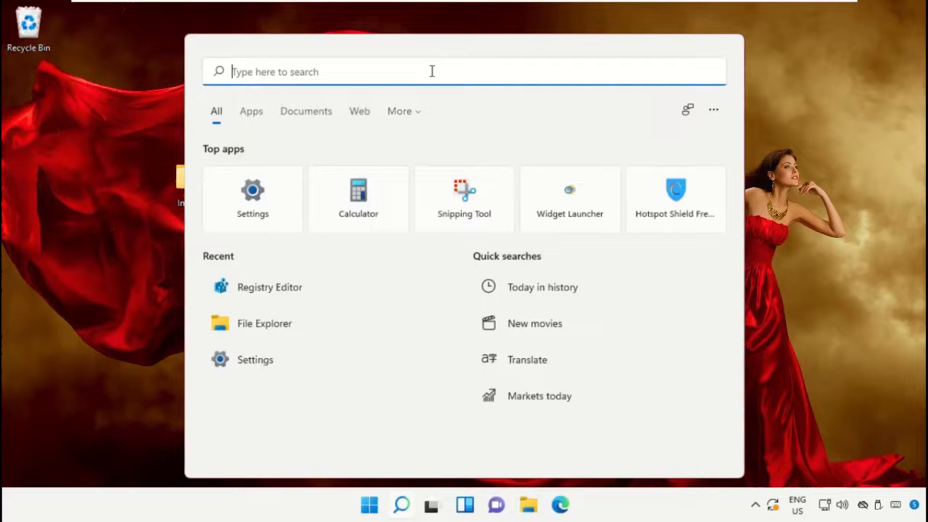
text(Registry editor)
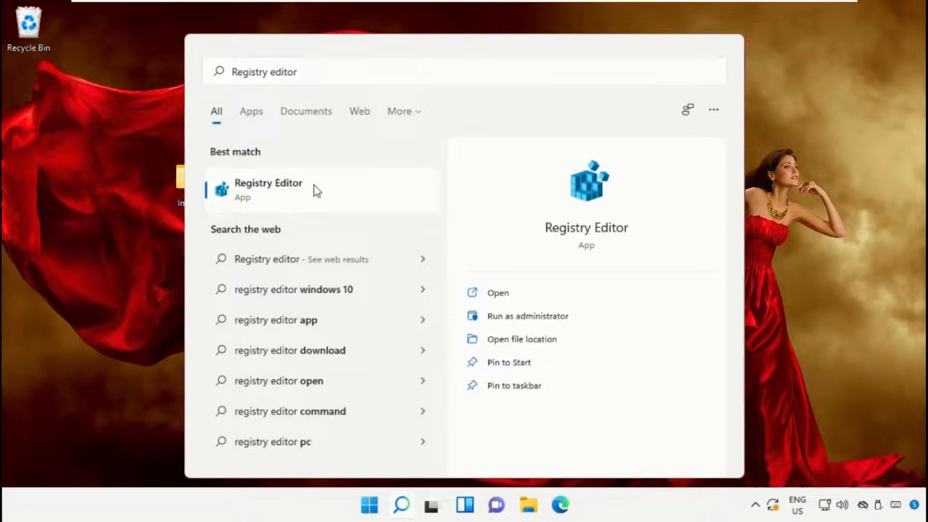
click(316, 190)
click(362, 368)
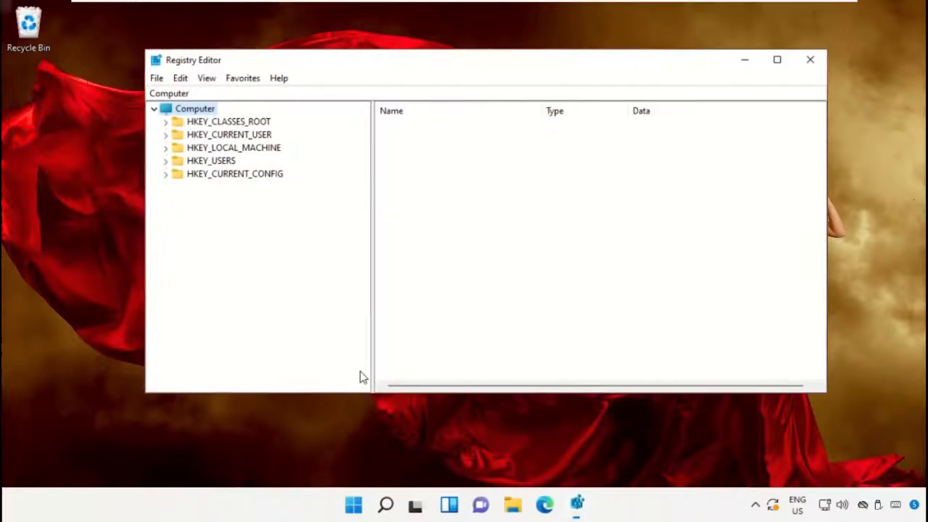
Expand the registry tree to HKEY_CURRENT_USER\Software\Classes.
click(264, 139)
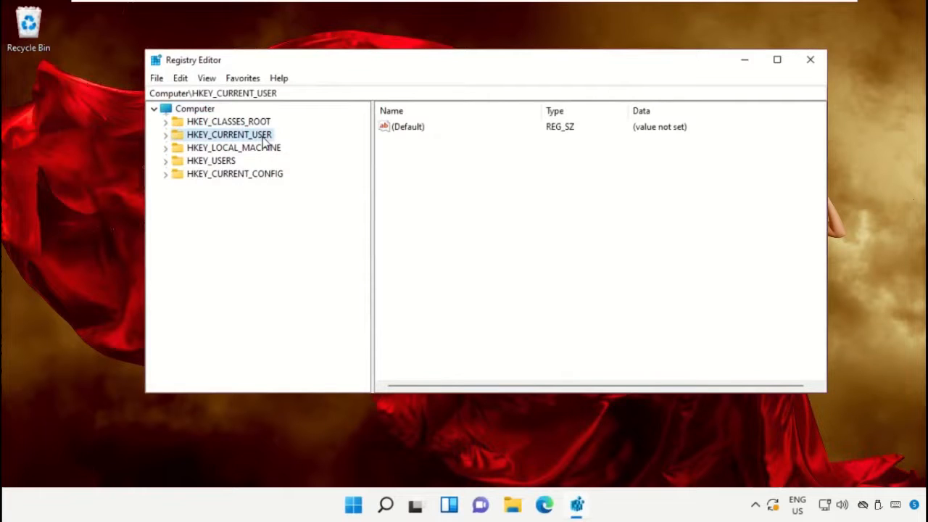
click(165, 136)
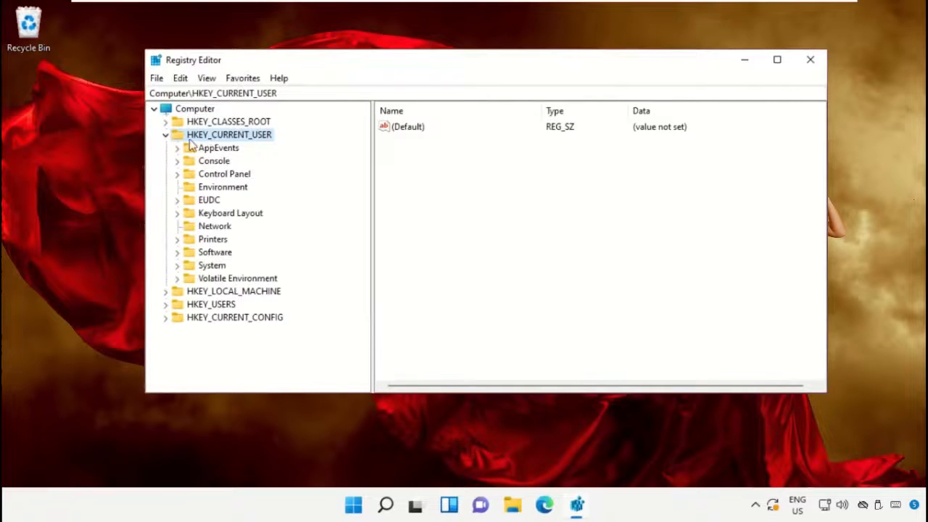
click(216, 255)
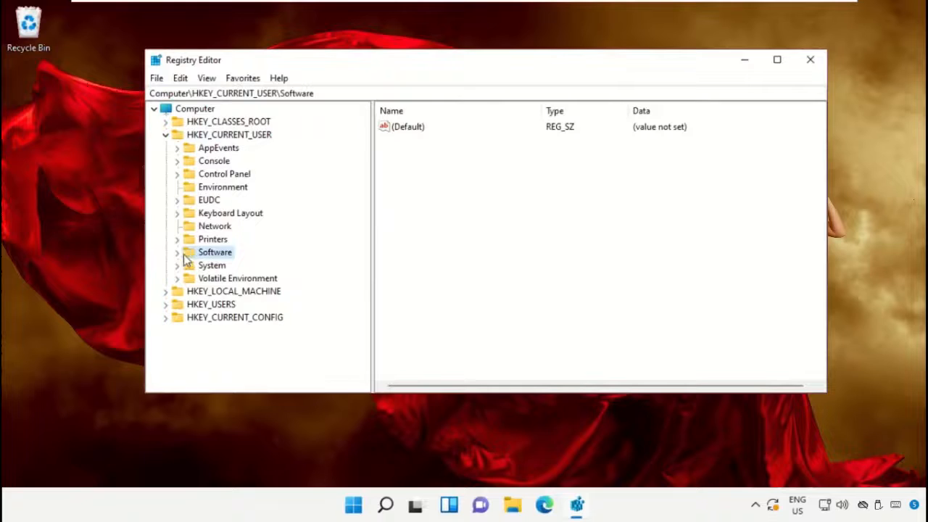
click(177, 253)
click(220, 228)
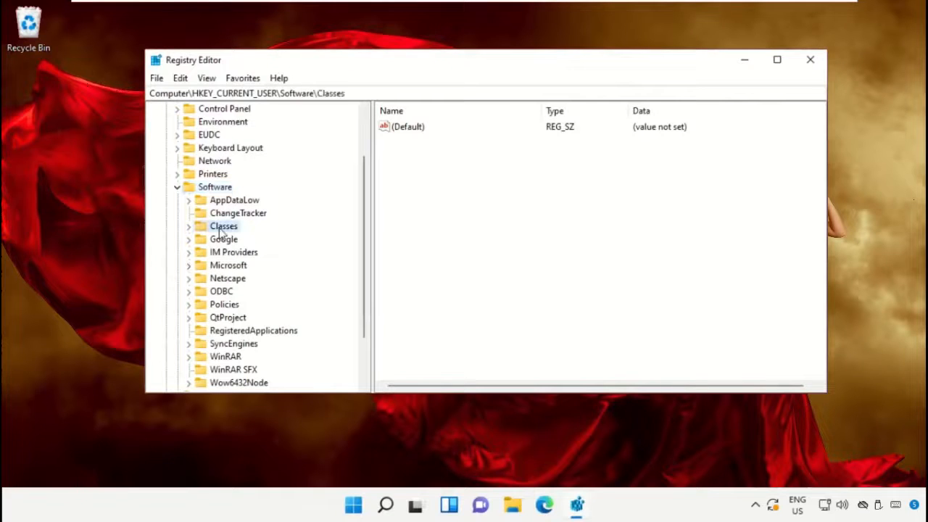
click(189, 227)
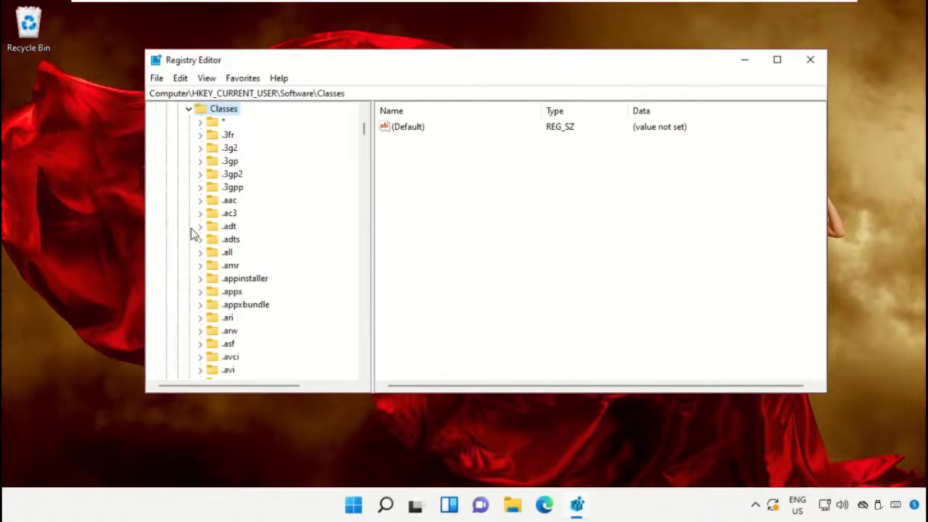
Within the Classes key, find Local Settings and expand it down to Software\Microsoft.
scroll(313, 223, down, 7)
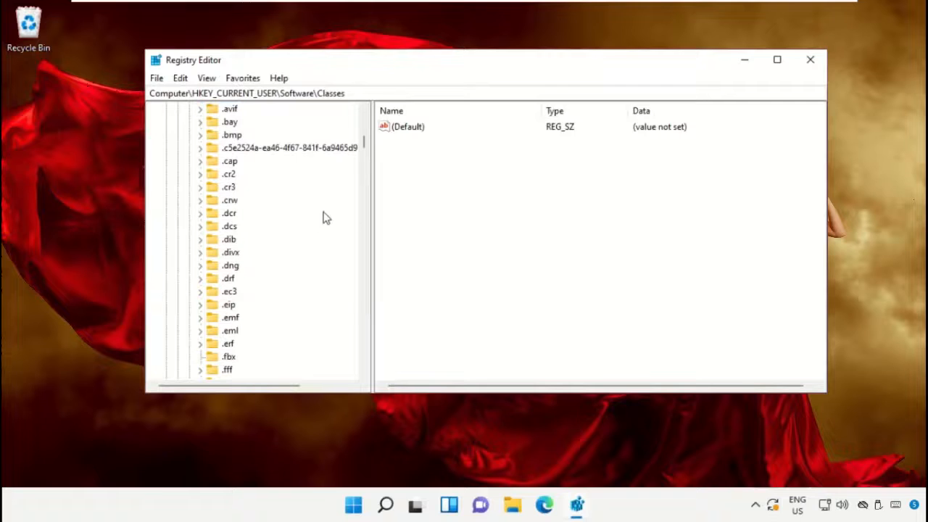
drag(364, 145, 383, 307)
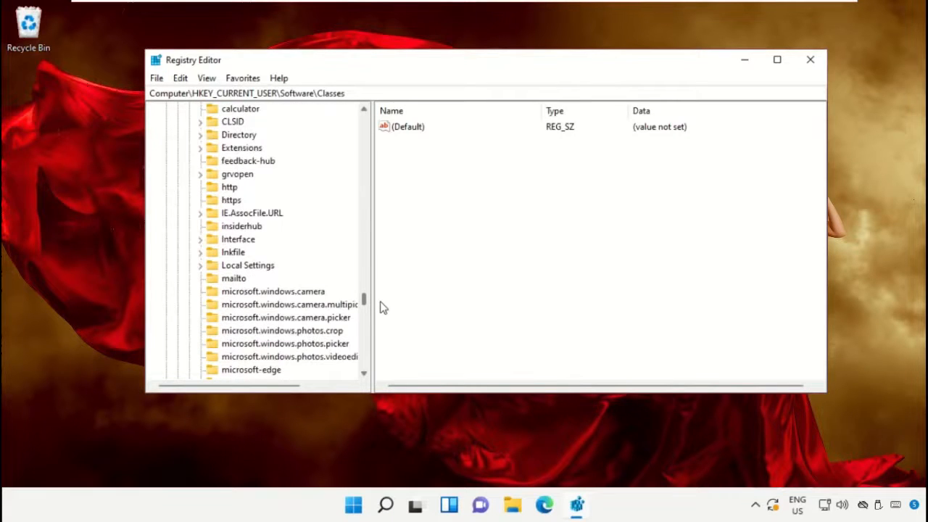
click(254, 268)
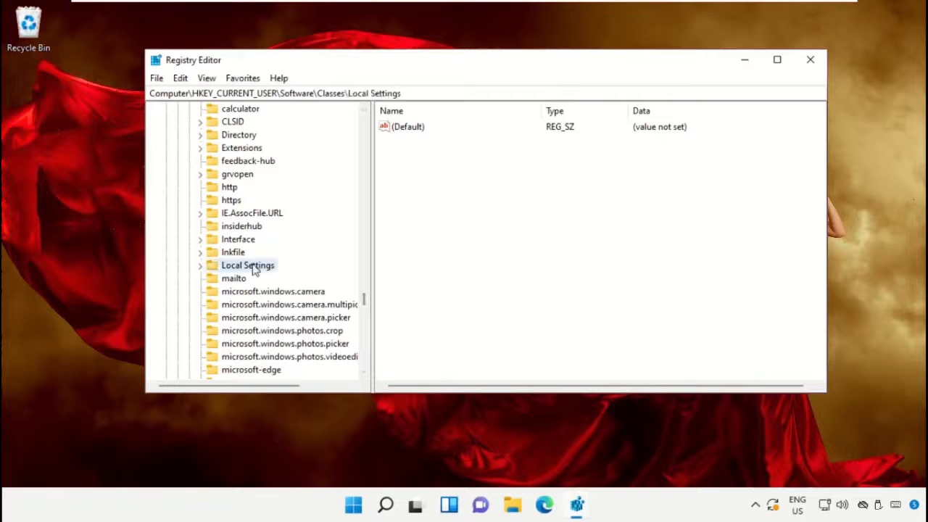
click(203, 265)
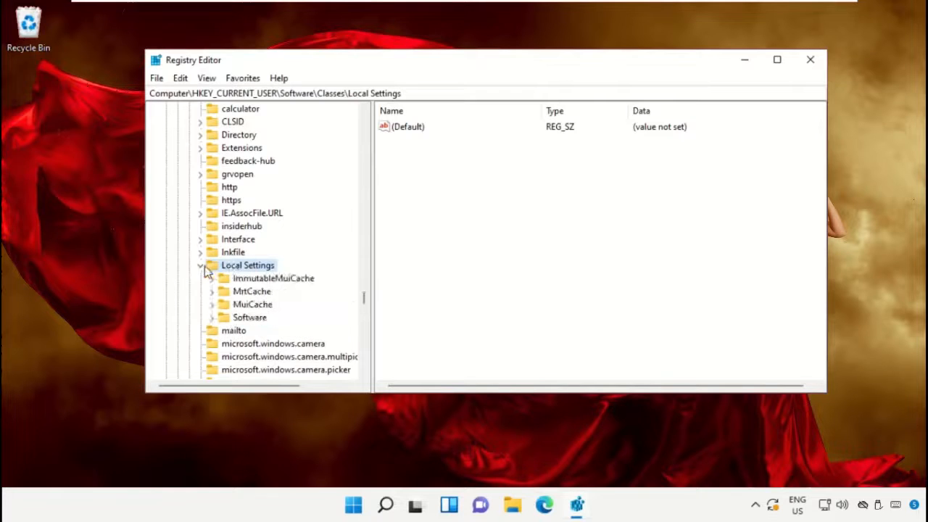
click(252, 319)
click(212, 318)
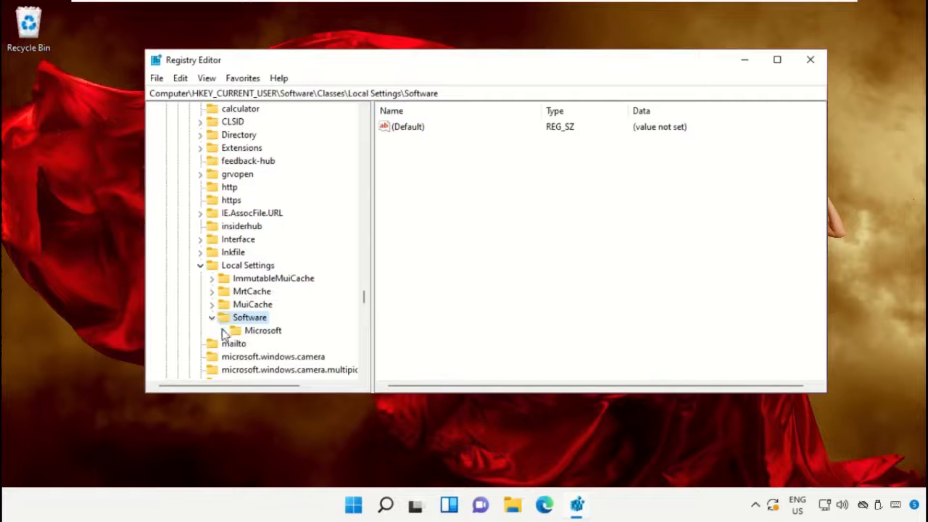
click(235, 332)
click(223, 331)
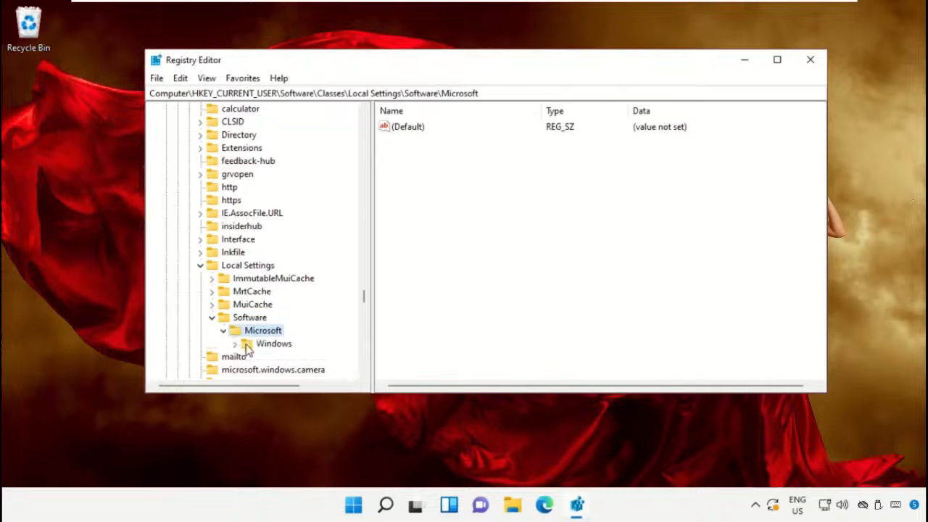
Under Local Settings\Software\Microsoft, expand the Windows key and its Shell subkey.
click(247, 346)
scroll(304, 330, down, 2)
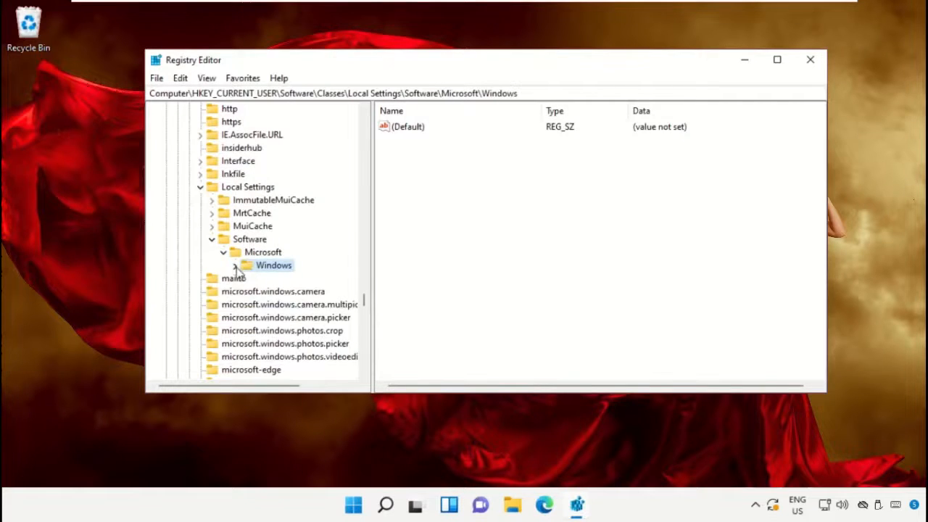
click(235, 266)
click(274, 292)
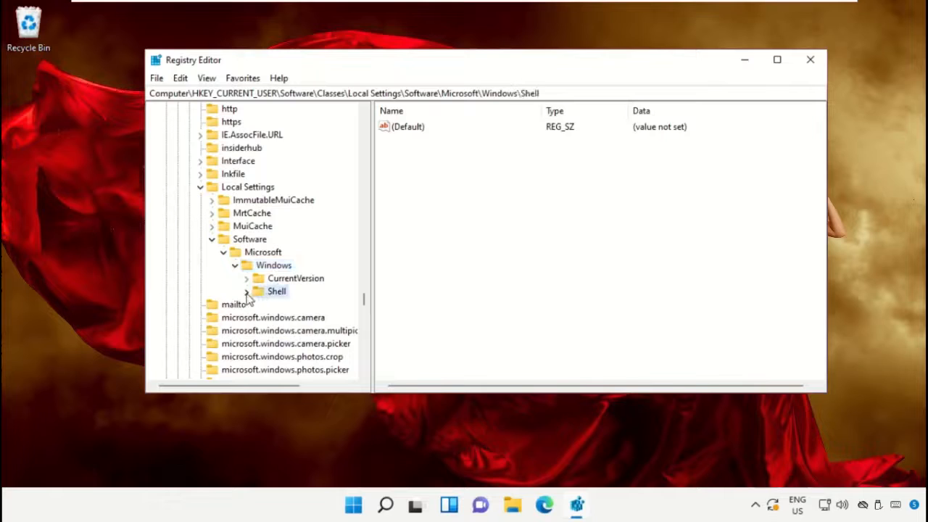
click(246, 292)
scroll(313, 310, down, 1)
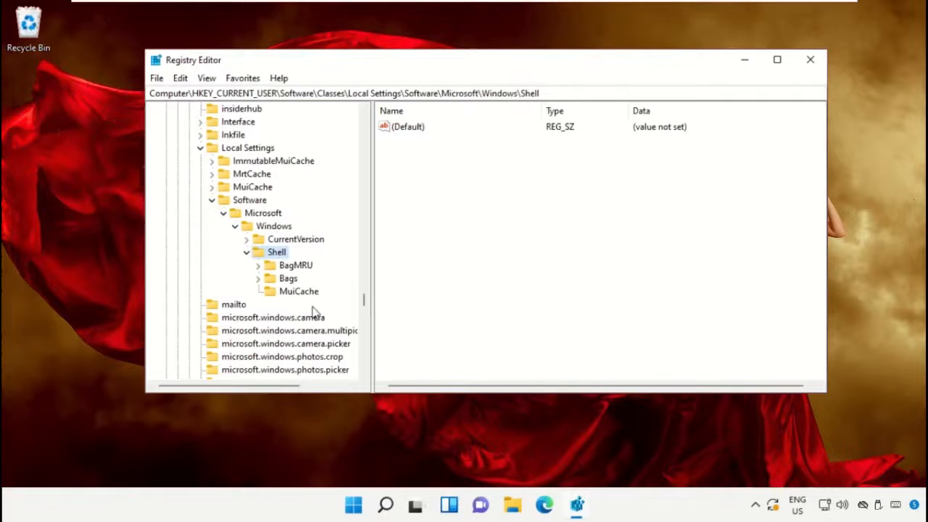
Permanently delete the BagMRU key and its subkeys from the Shell key.
click(293, 266)
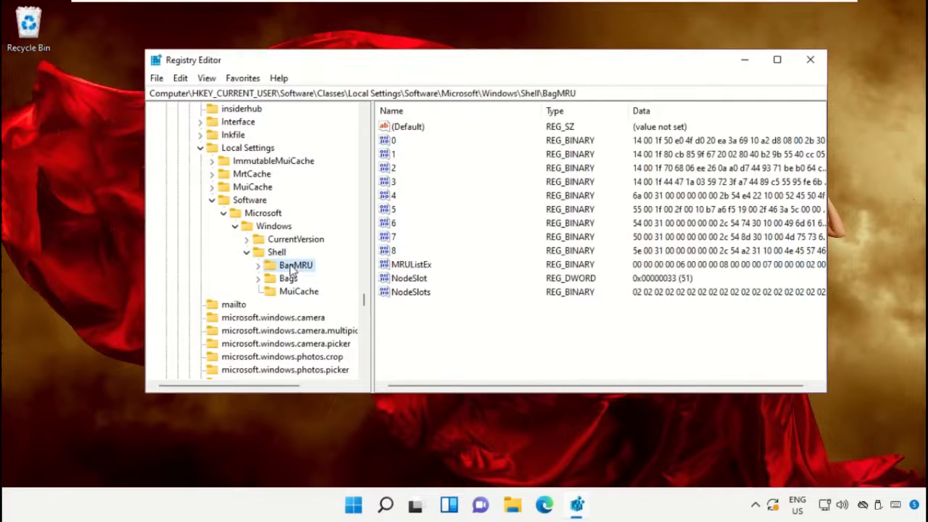
right_click(294, 269)
click(339, 328)
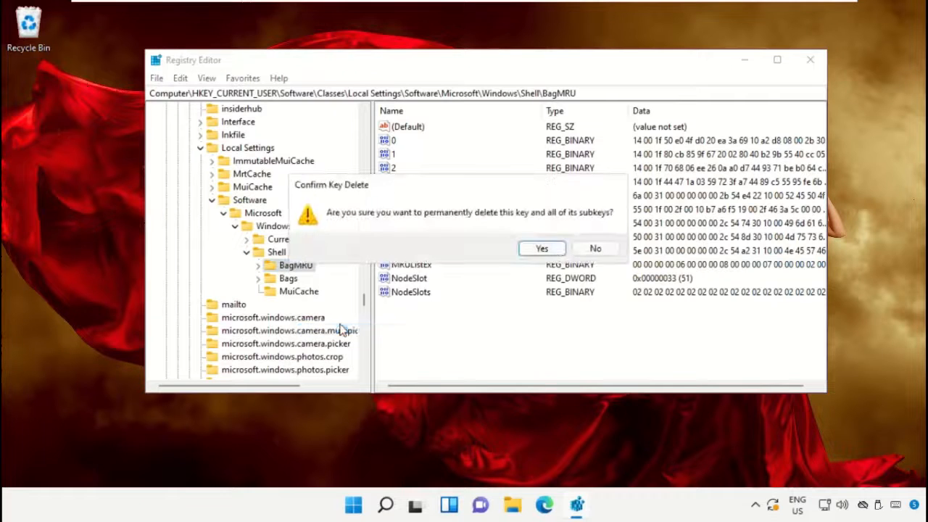
click(541, 249)
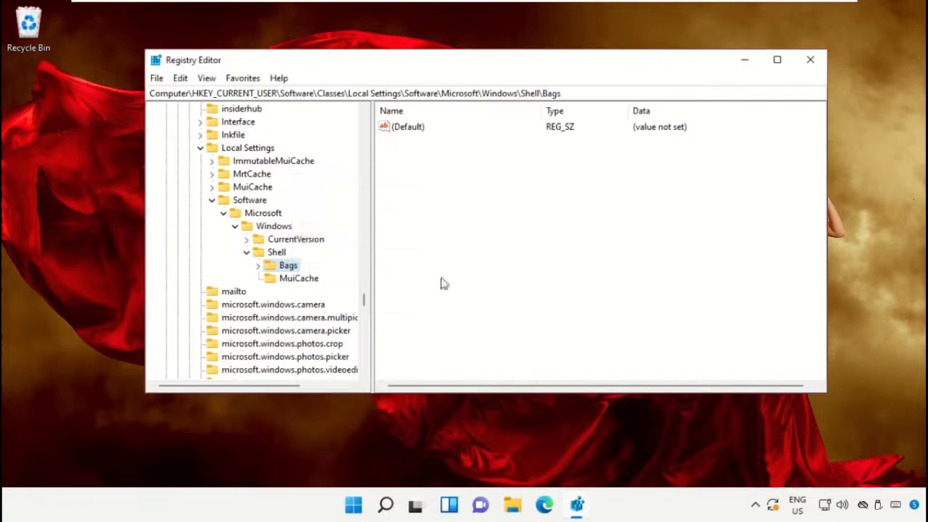
Permanently delete the Bags key and its subkeys from the Shell key, and close Registry Editor.
right_click(292, 267)
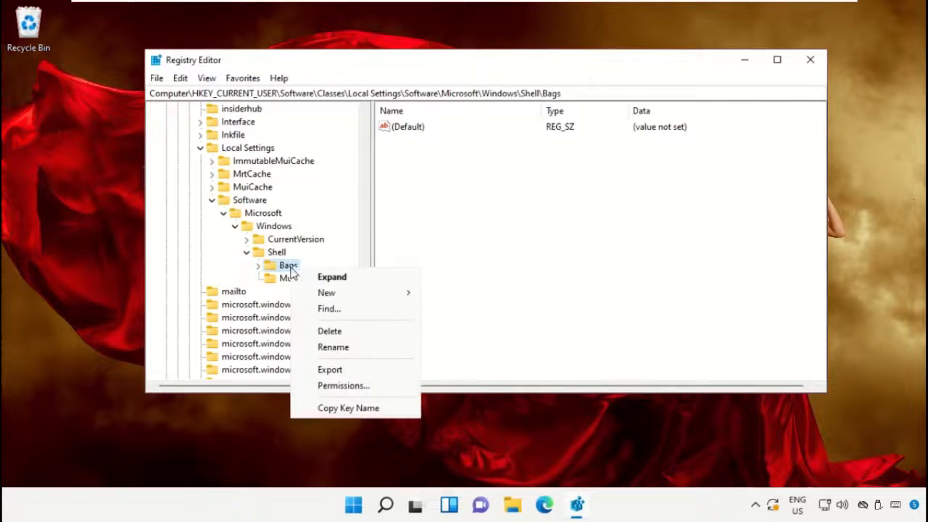
click(361, 332)
click(542, 248)
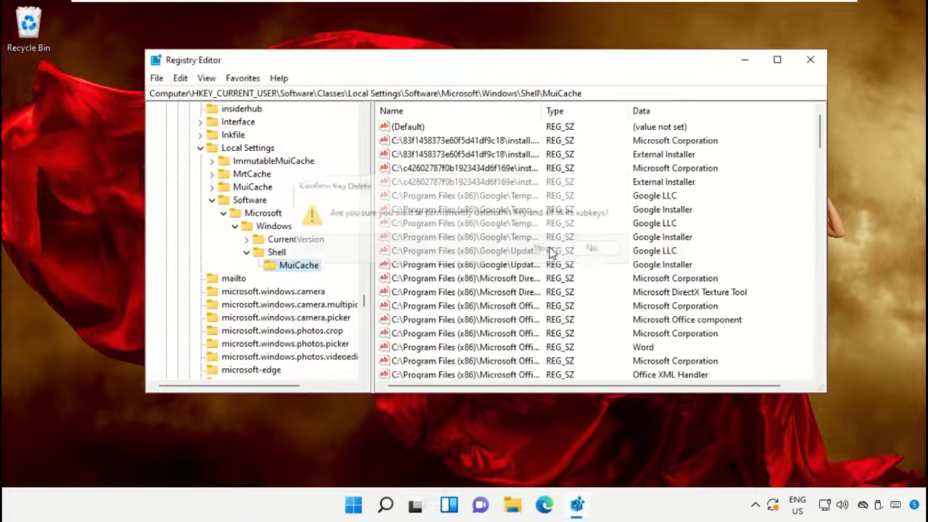
click(809, 60)
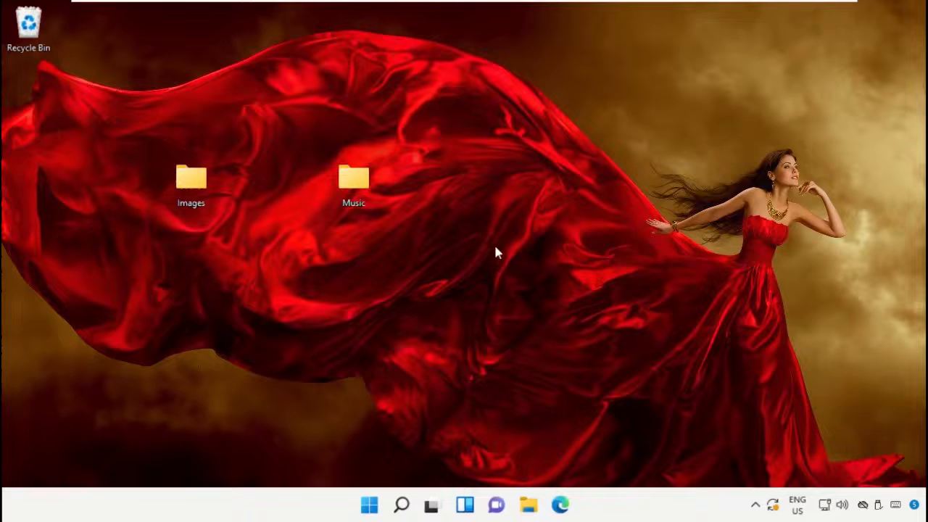
click(374, 503)
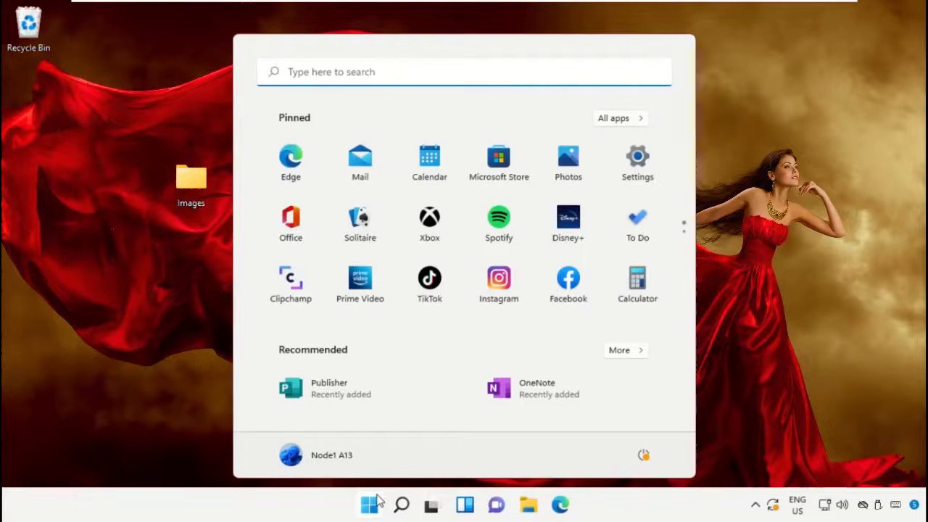
click(642, 458)
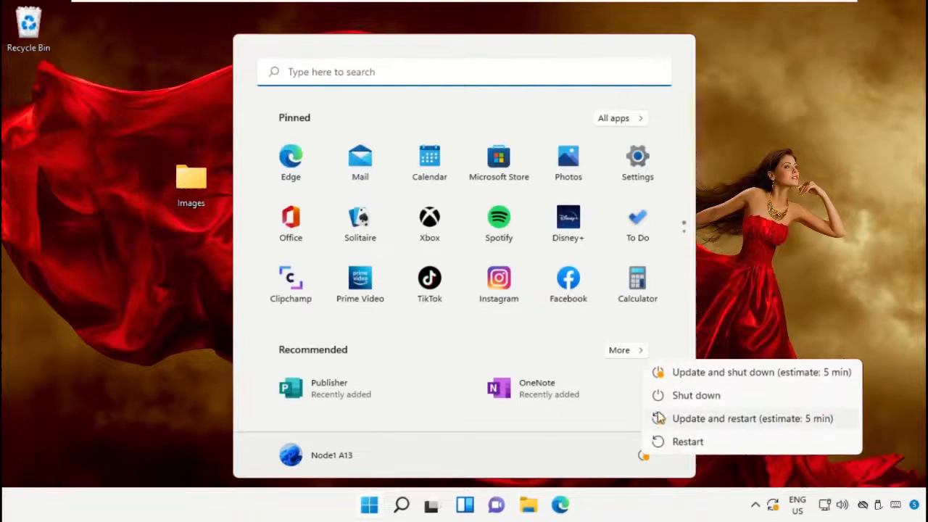
click(745, 275)
click(745, 276)
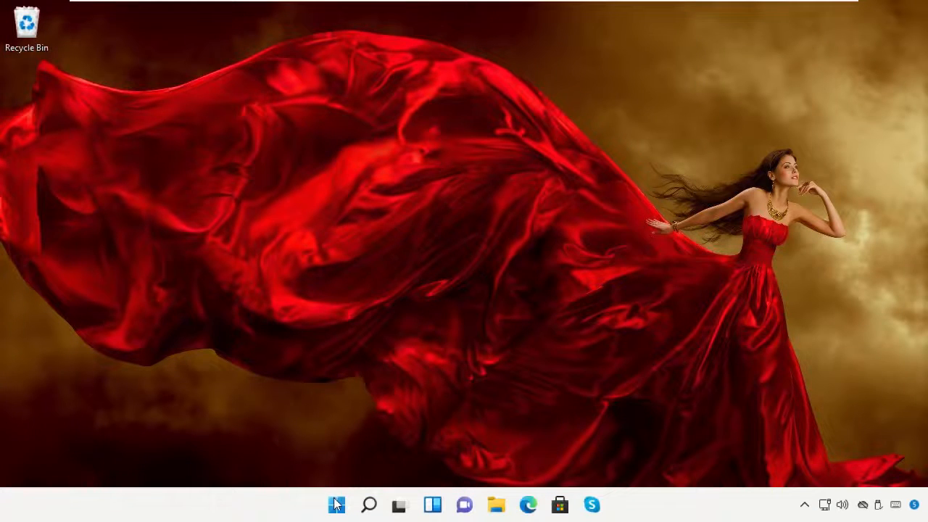
Restart the computer from the power options.
click(336, 505)
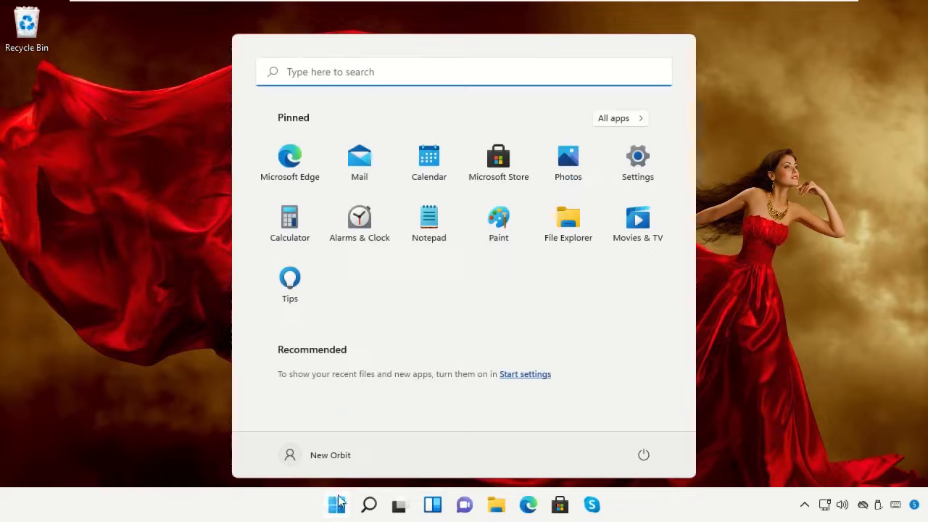
click(645, 454)
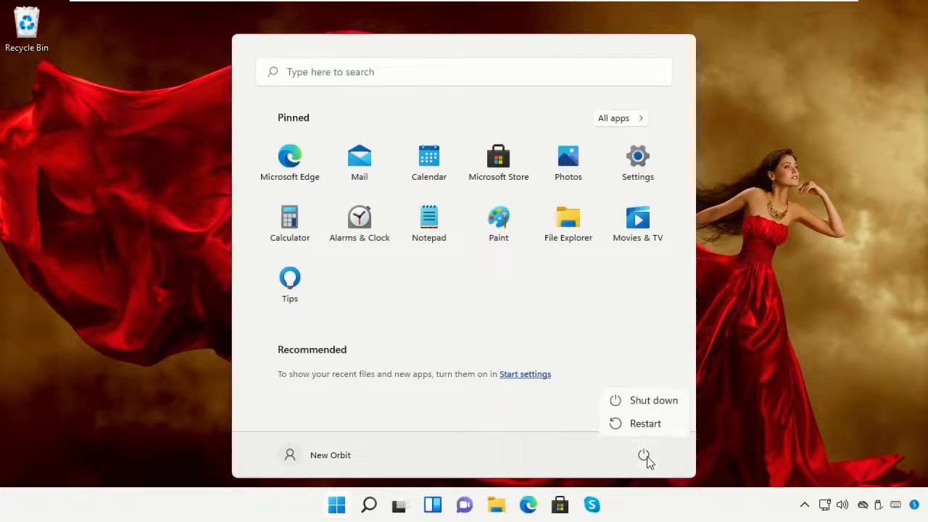
click(645, 425)
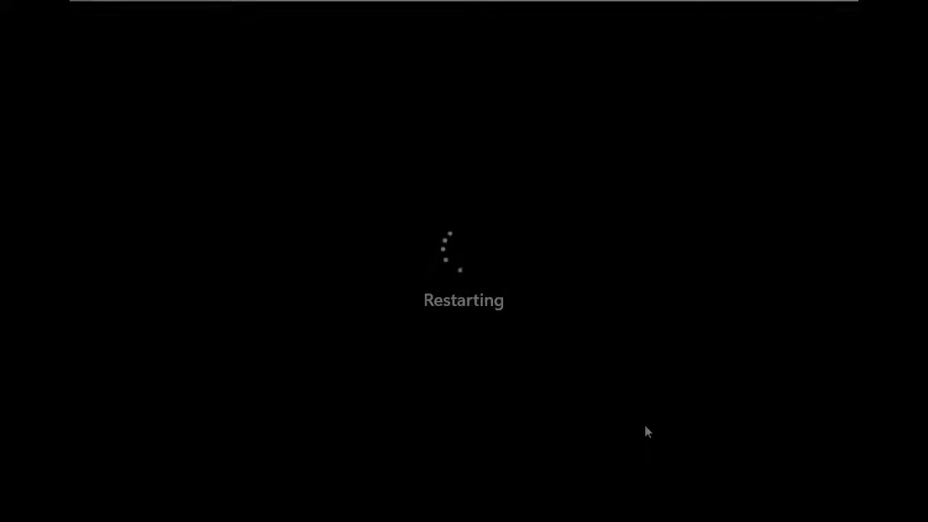